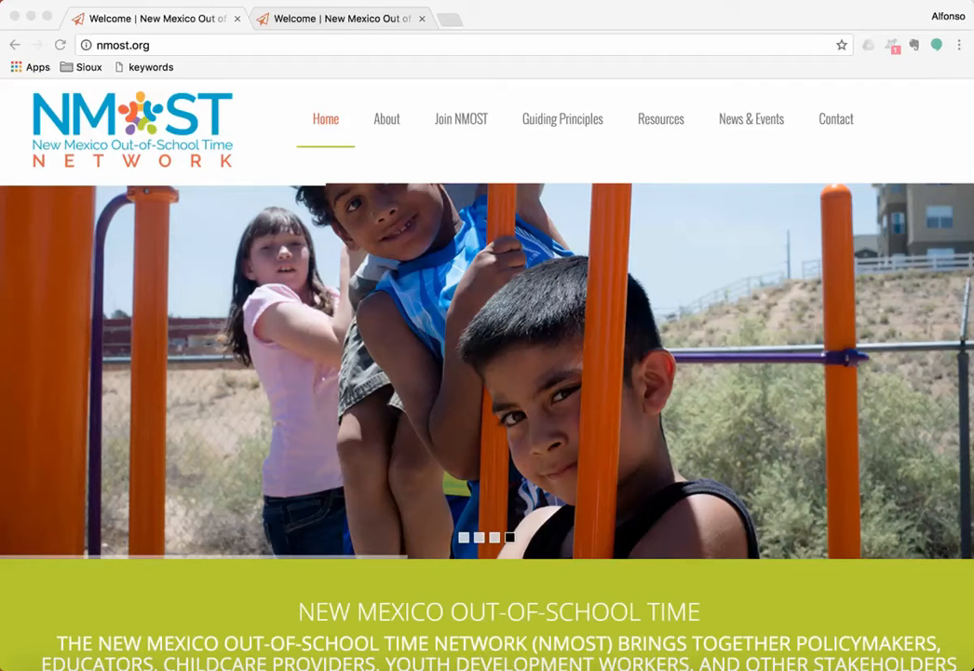
Step: Go to the nmost.org/user login page
left_click(123, 45)
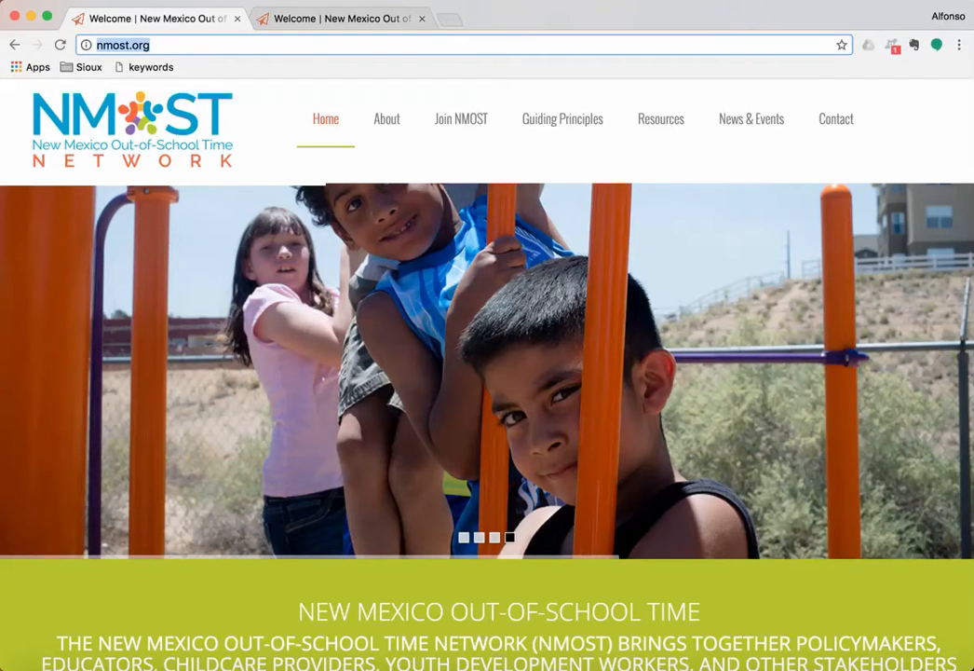
key("Right")
type("/user")
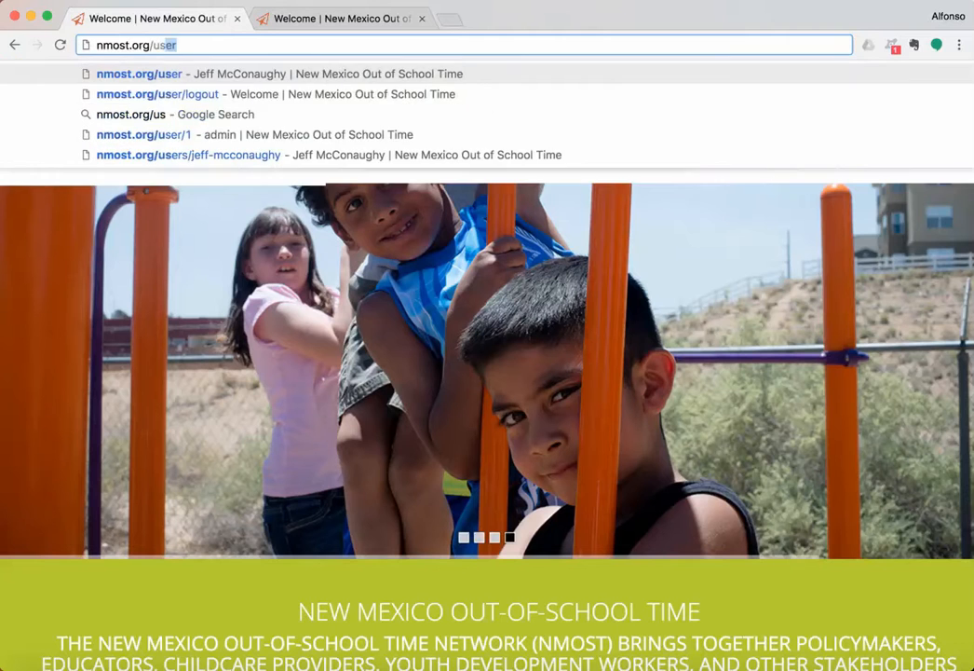
key("Return")
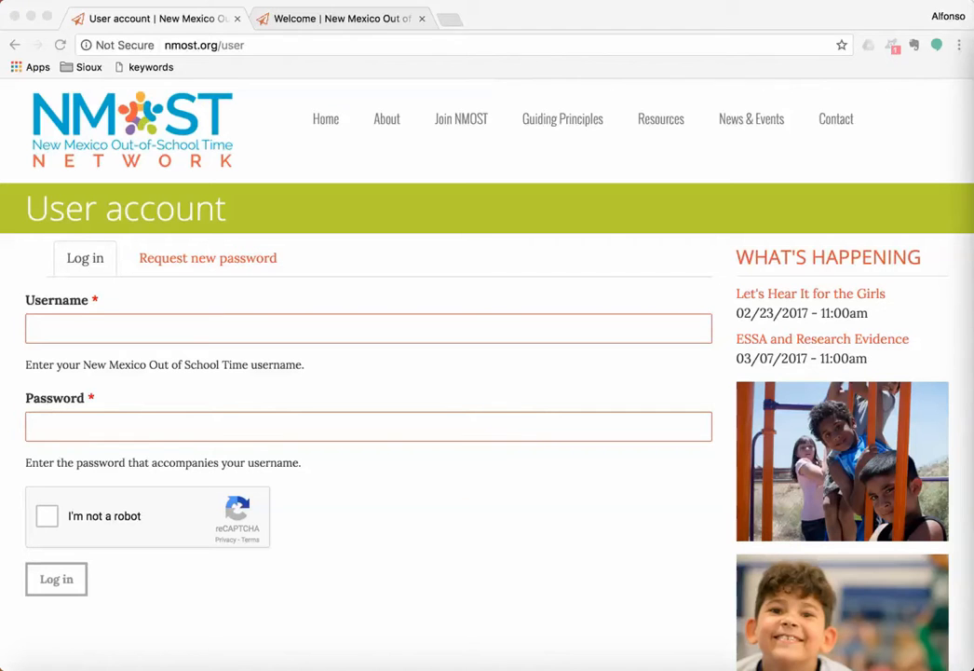
Step: Fill in the saved username and the account password on the login form
left_click(367, 329)
left_click(368, 329)
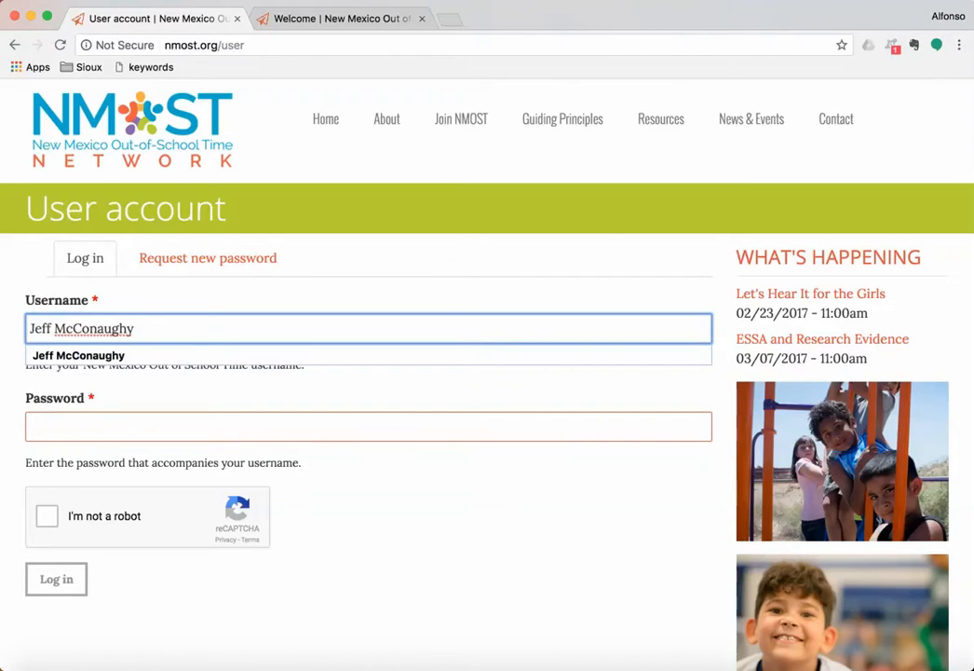
key("super+Tab")
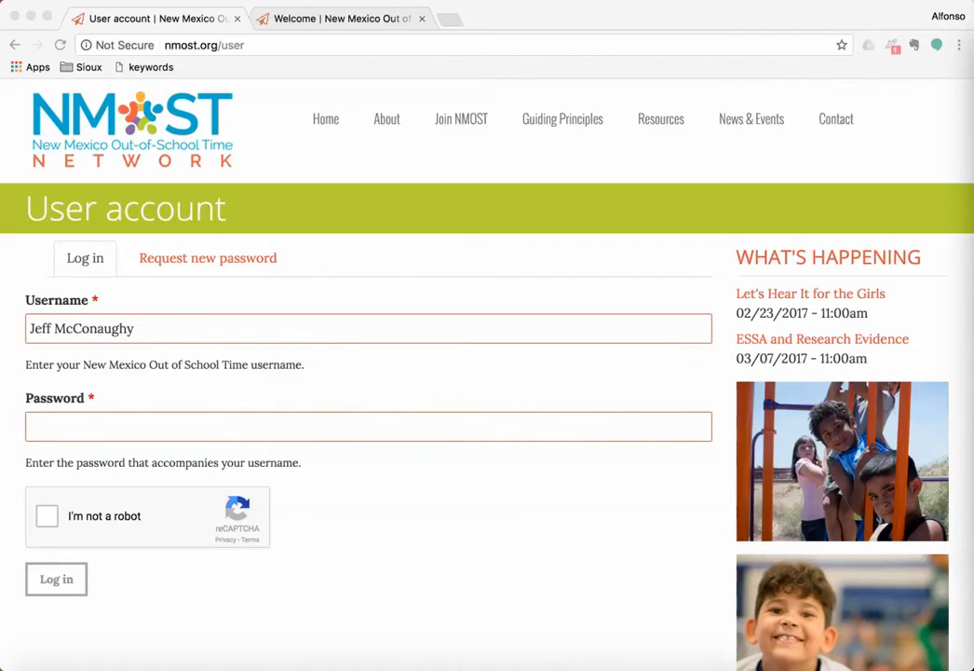
key("super+Tab")
key("Tab")
key("super+v")
Step: Pass the reCAPTCHA store-front image challenge and log in
left_click(47, 516)
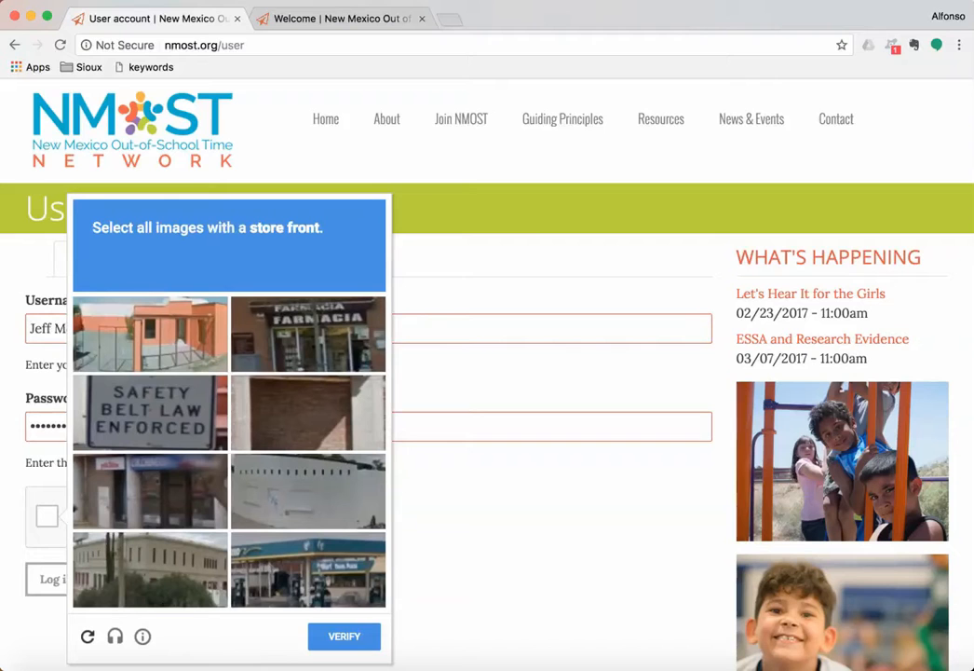
left_click(308, 333)
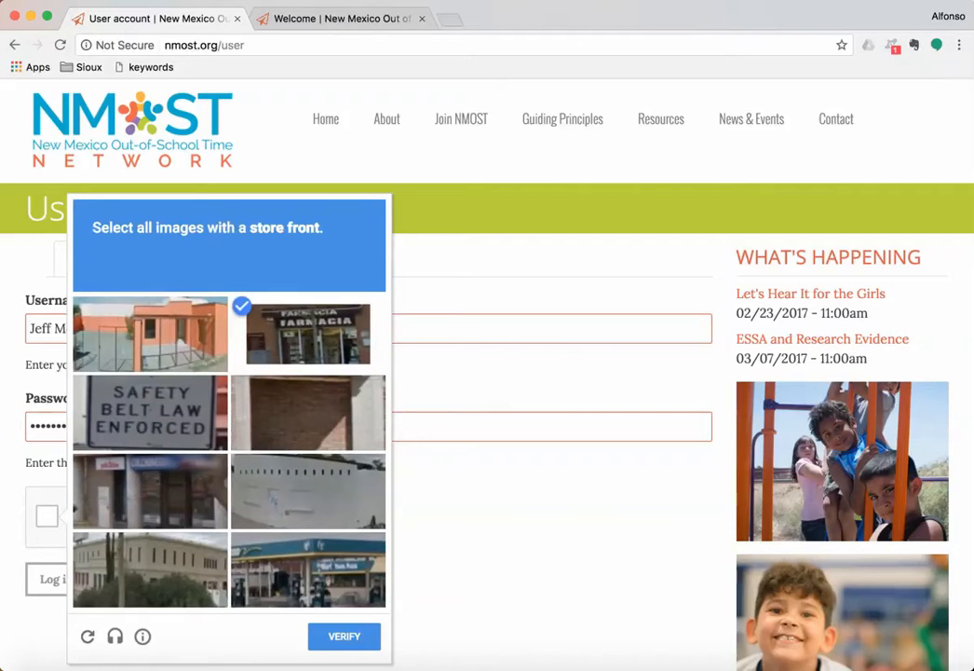
left_click(150, 491)
left_click(309, 569)
left_click(344, 635)
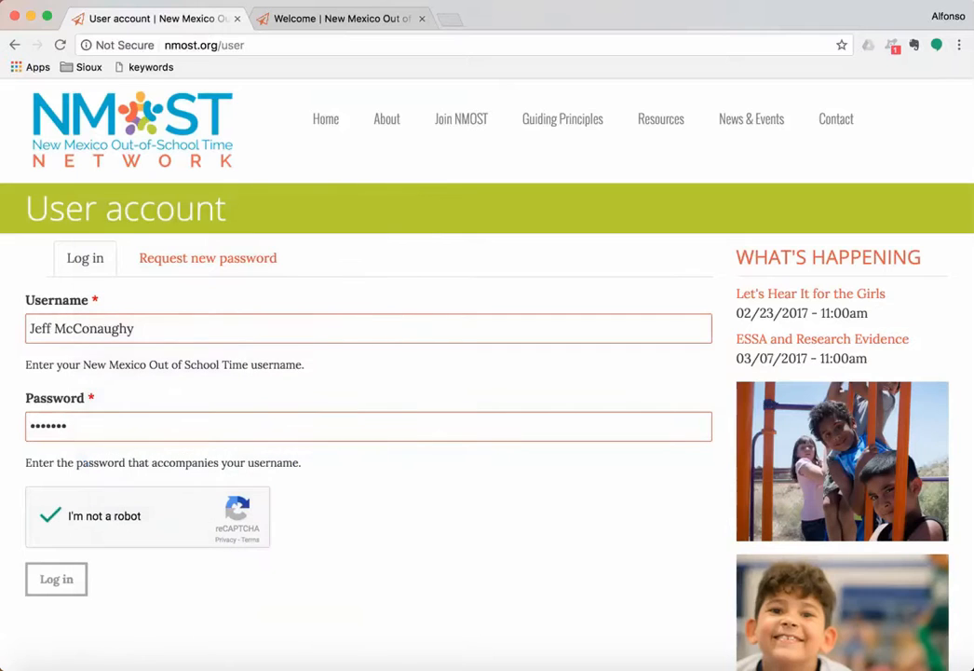
left_click(56, 578)
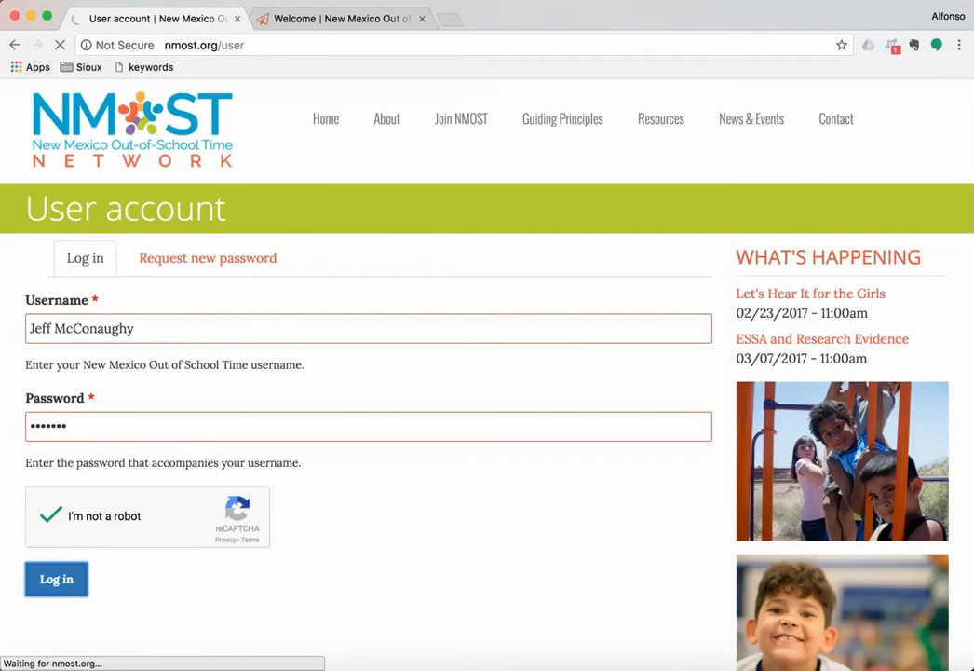
Step: Open the Home Page slider's slides in Layer Slider and review them
mouse_move(387, 145)
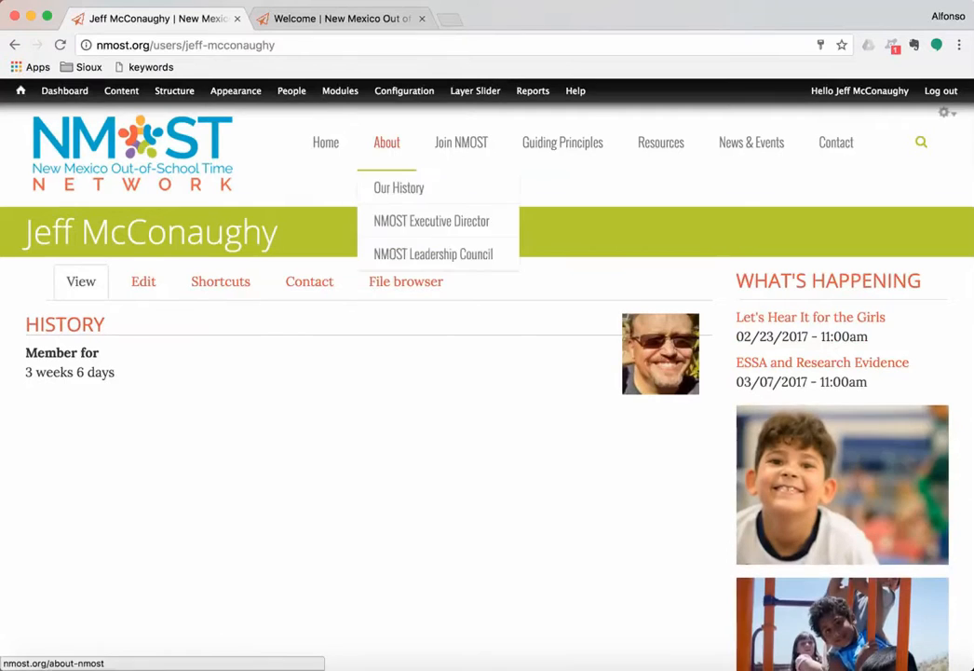
left_click(475, 90)
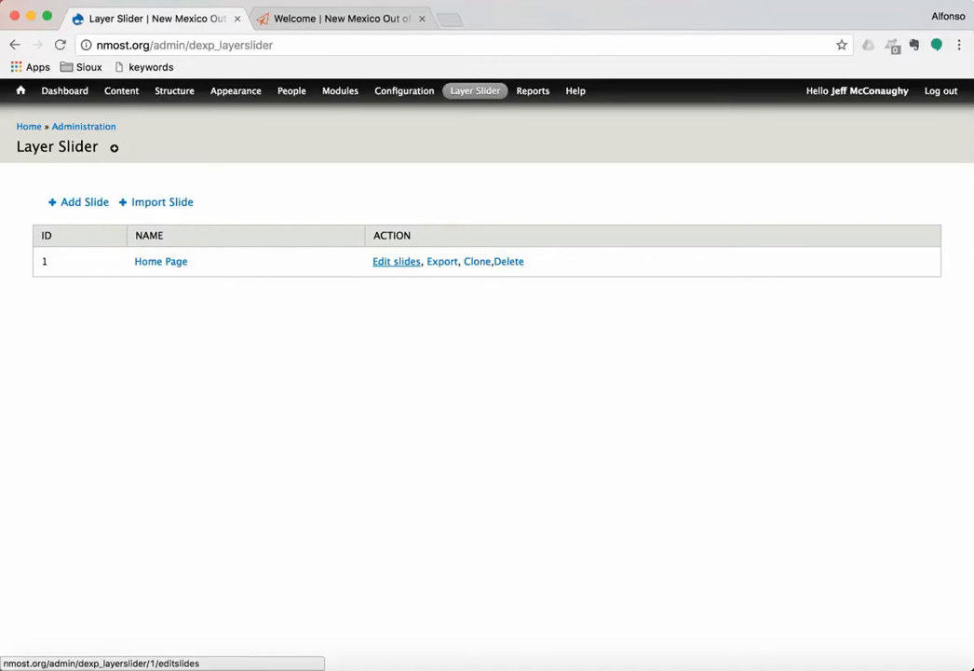
left_click(396, 262)
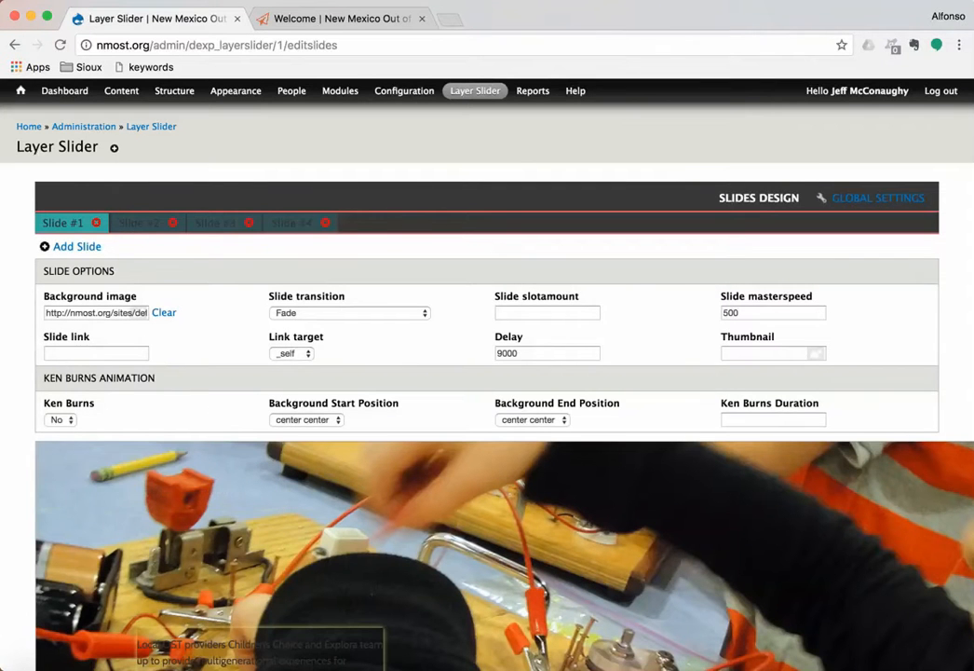
scroll(487, 373, "down", 3)
scroll(487, 372, "down", 3)
scroll(487, 373, "down", 4)
scroll(487, 373, "up", 2)
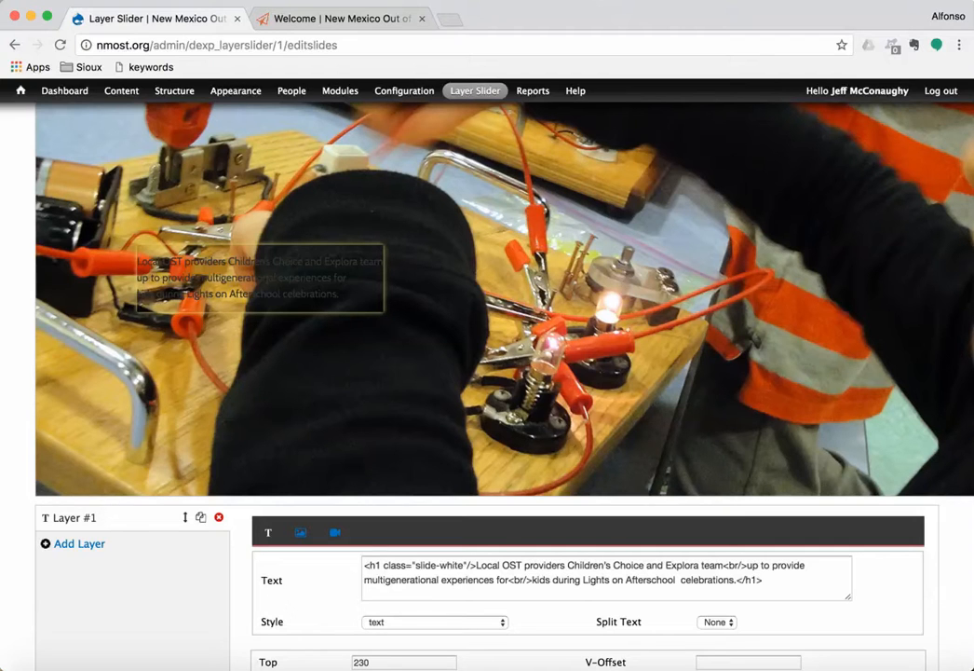
scroll(488, 373, "up", 3)
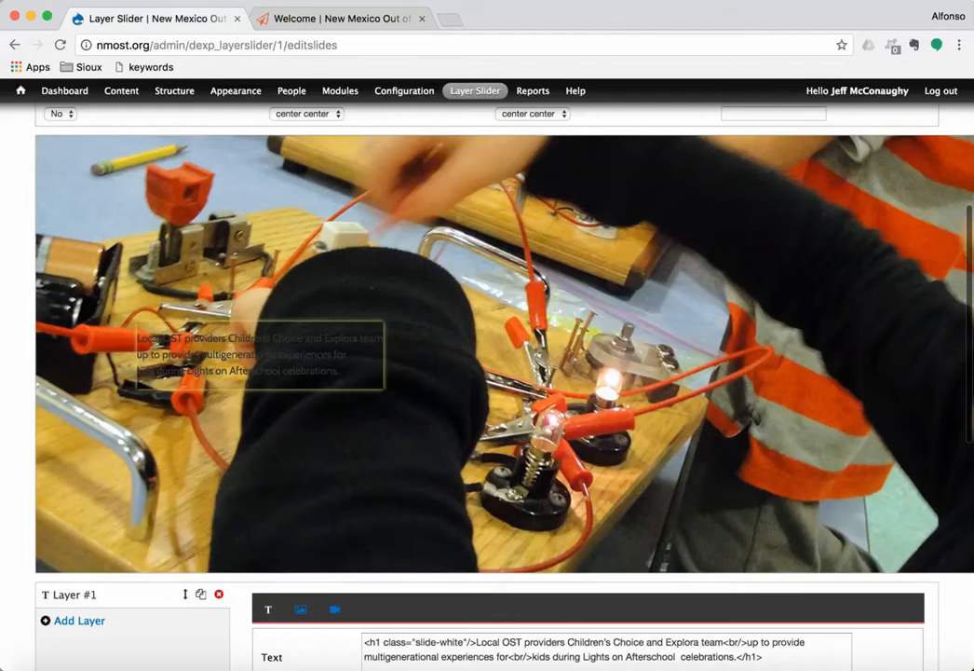
scroll(487, 372, "down", 8)
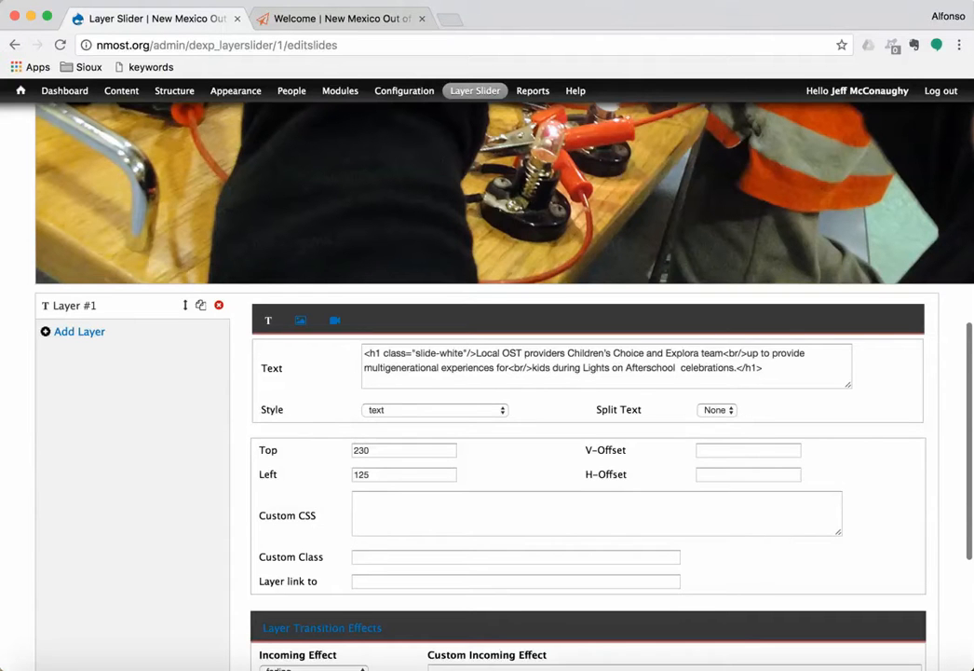
scroll(487, 372, "up", 3)
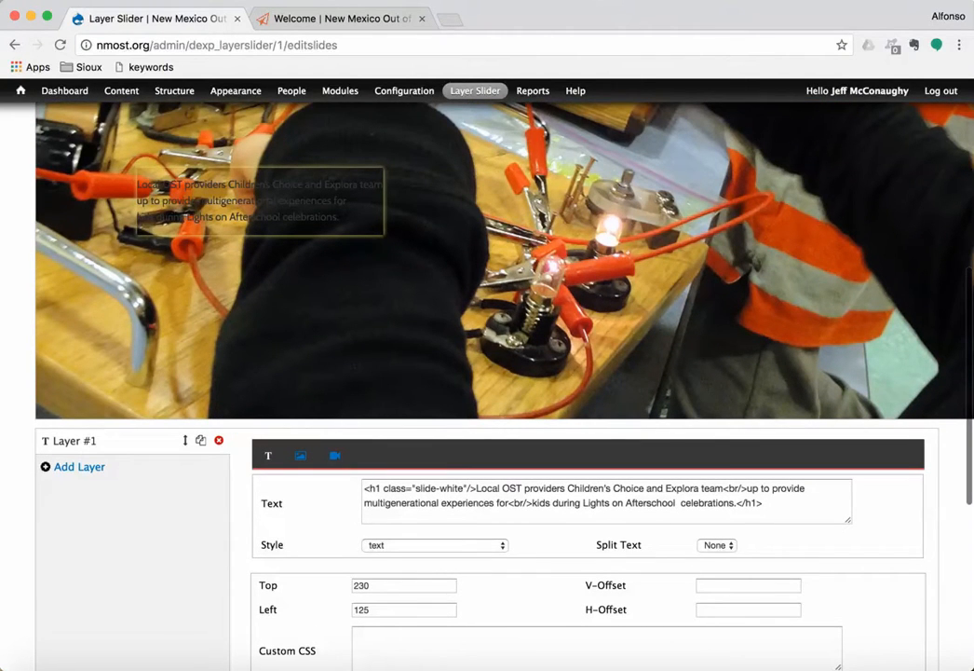
scroll(487, 373, "down", 4)
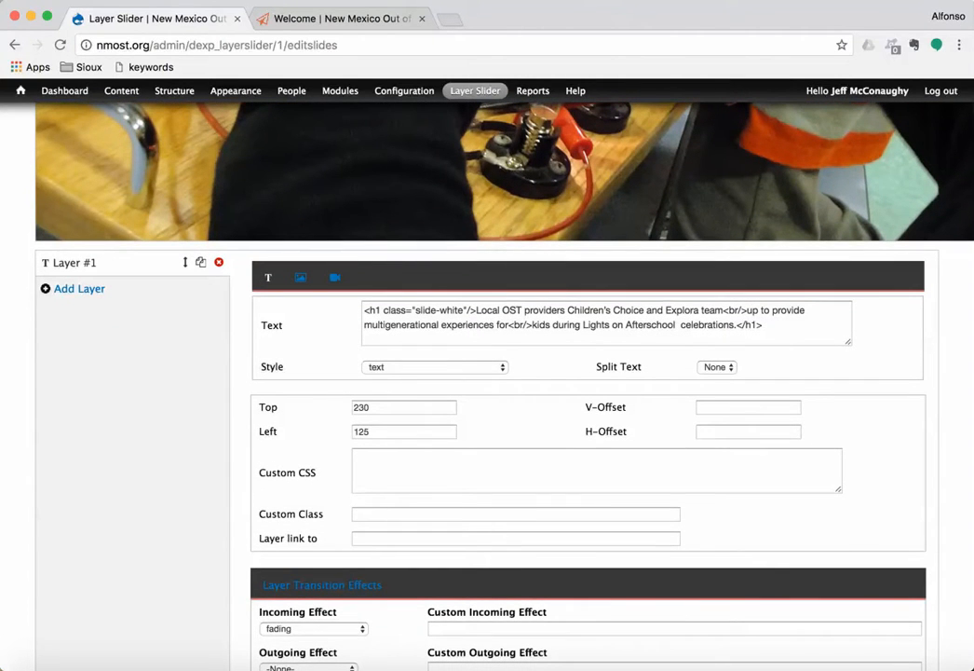
scroll(487, 372, "up", 10)
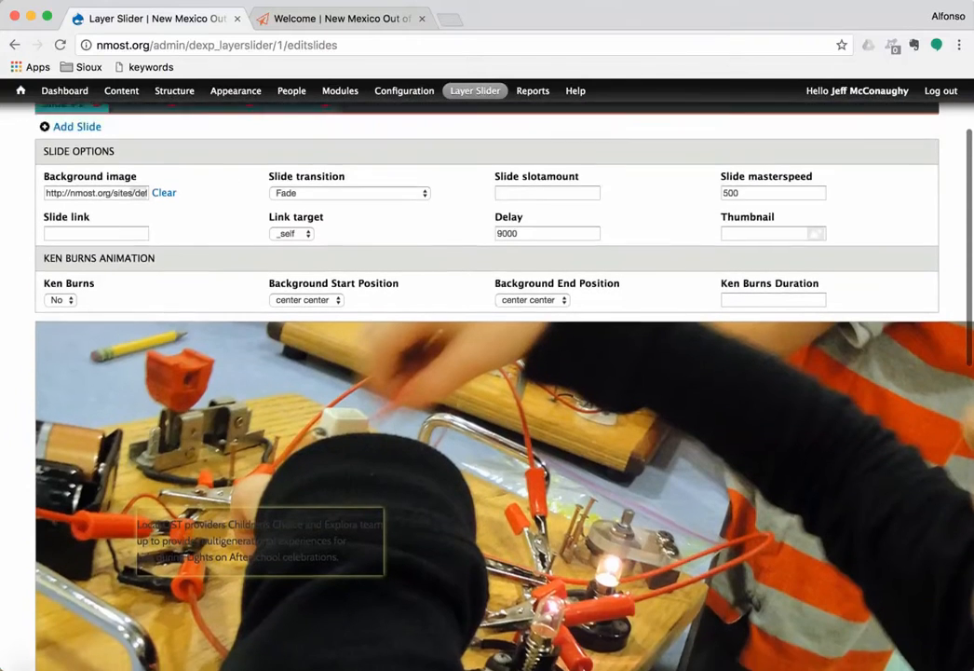
Step: Delete Slide #4 with the playground photo, leaving three slides
left_click(291, 119)
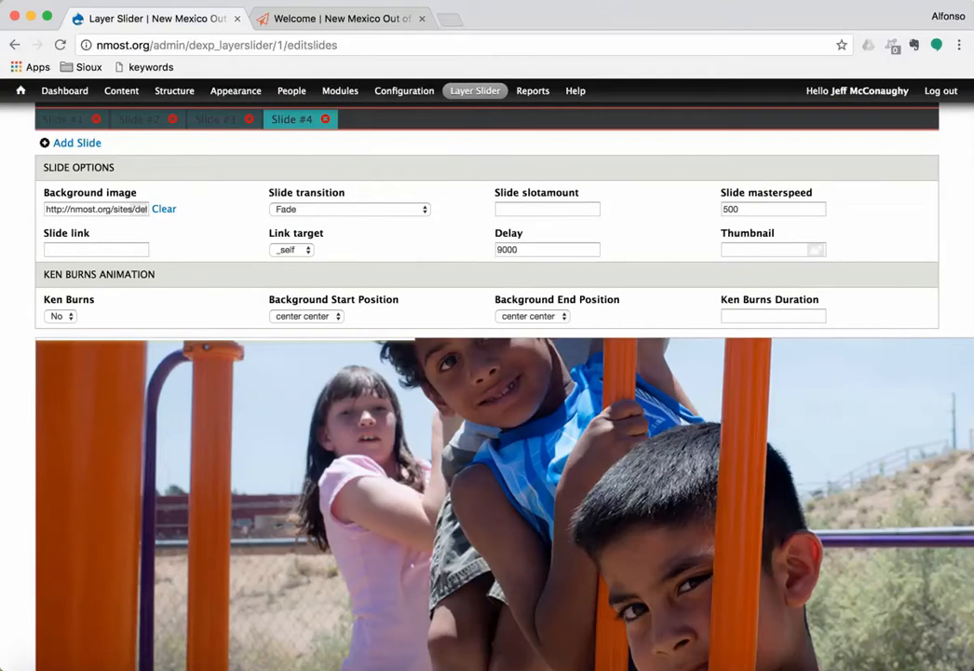
scroll(487, 373, "down", 10)
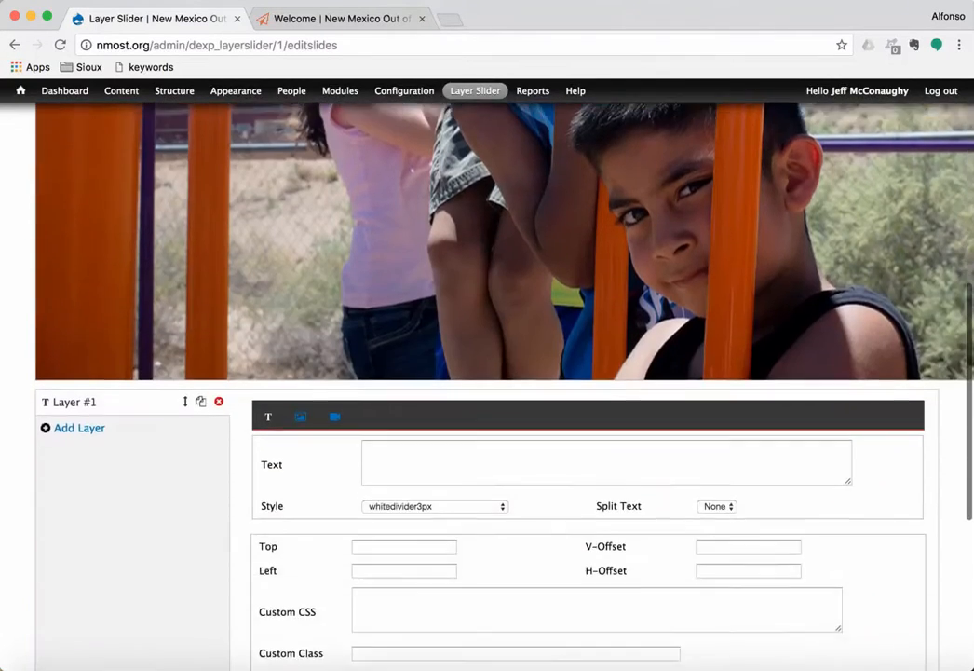
scroll(487, 373, "up", 9)
scroll(487, 372, "up", 1)
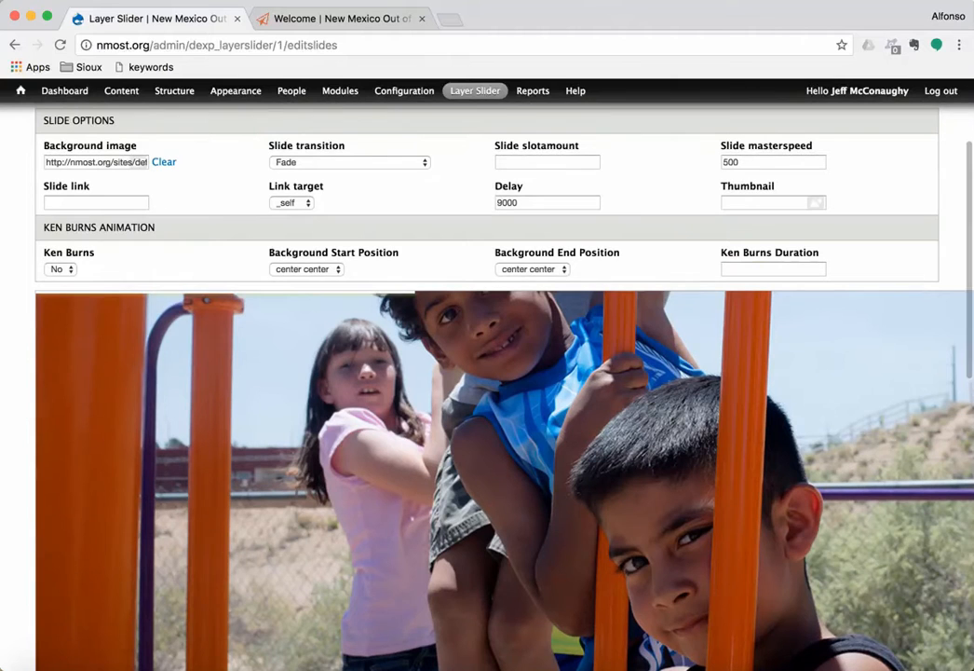
scroll(488, 373, "up", 3)
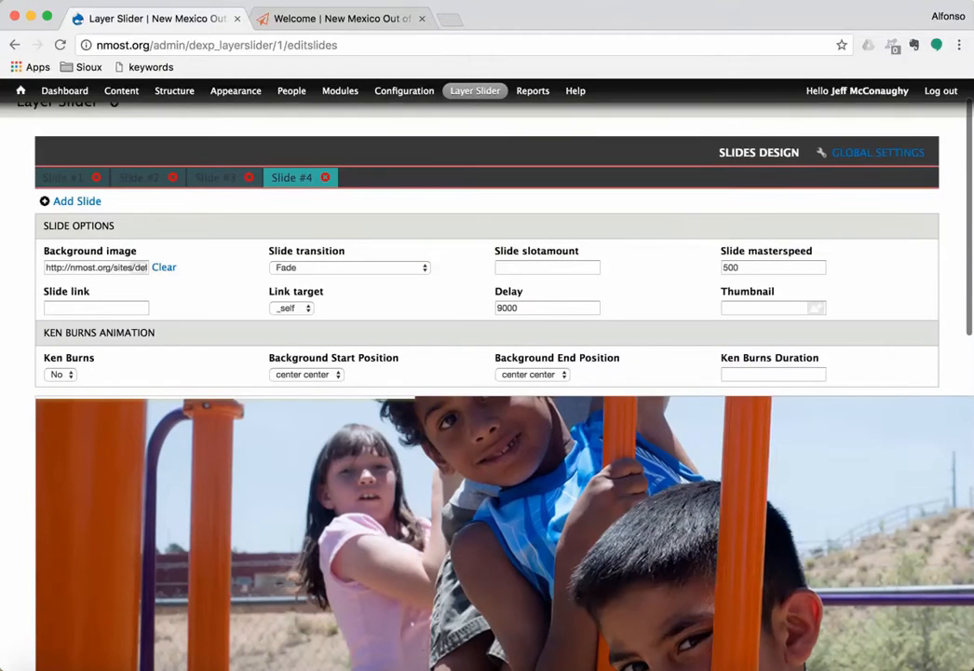
left_click(325, 177)
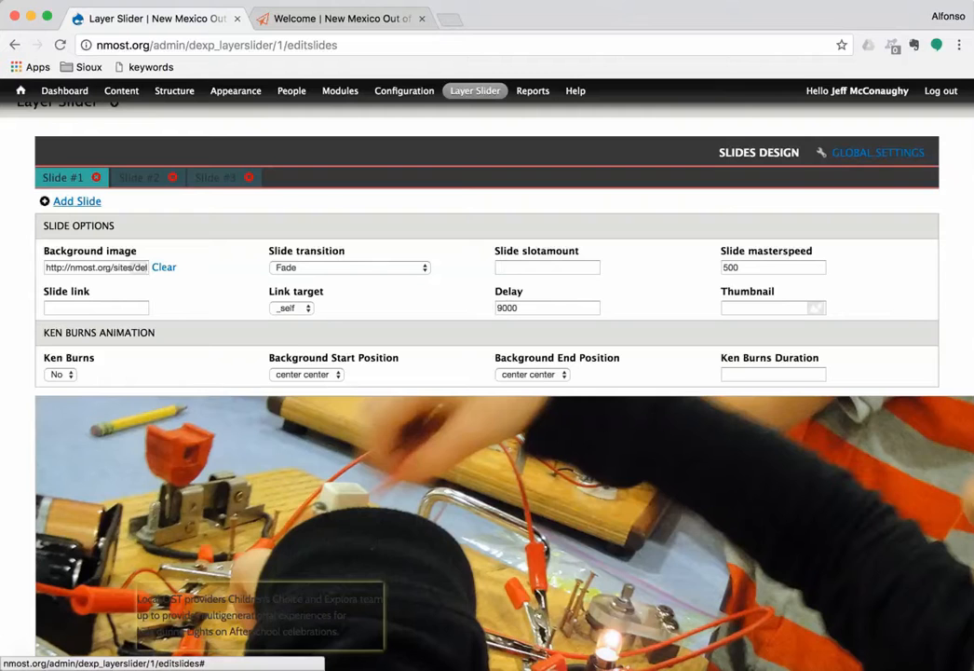
Step: Add a new slide with slide_04.jpg from the library, filtered by 'slide', as its background
left_click(77, 202)
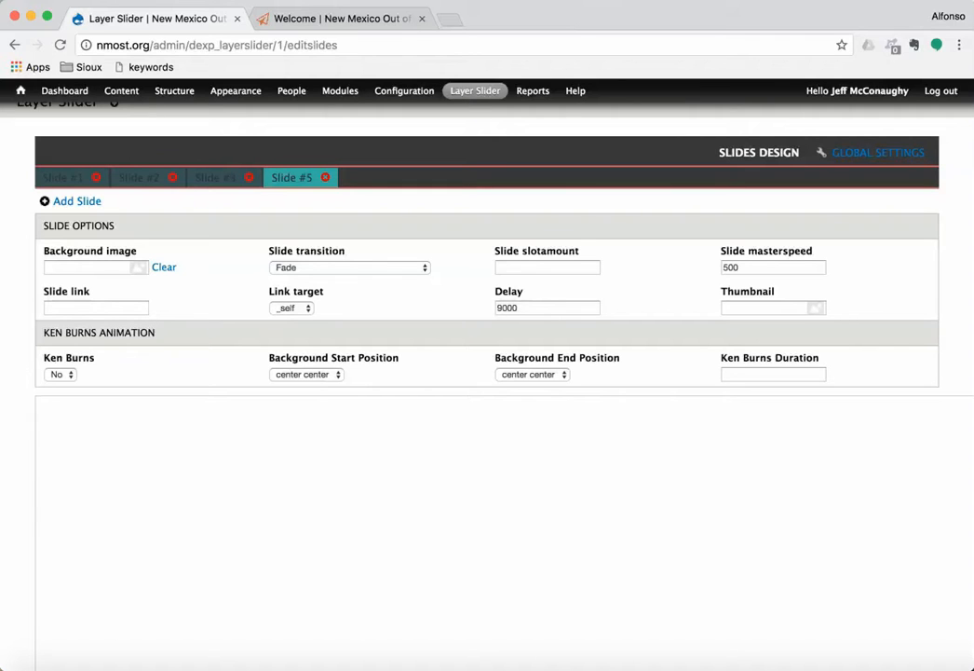
left_click(139, 267)
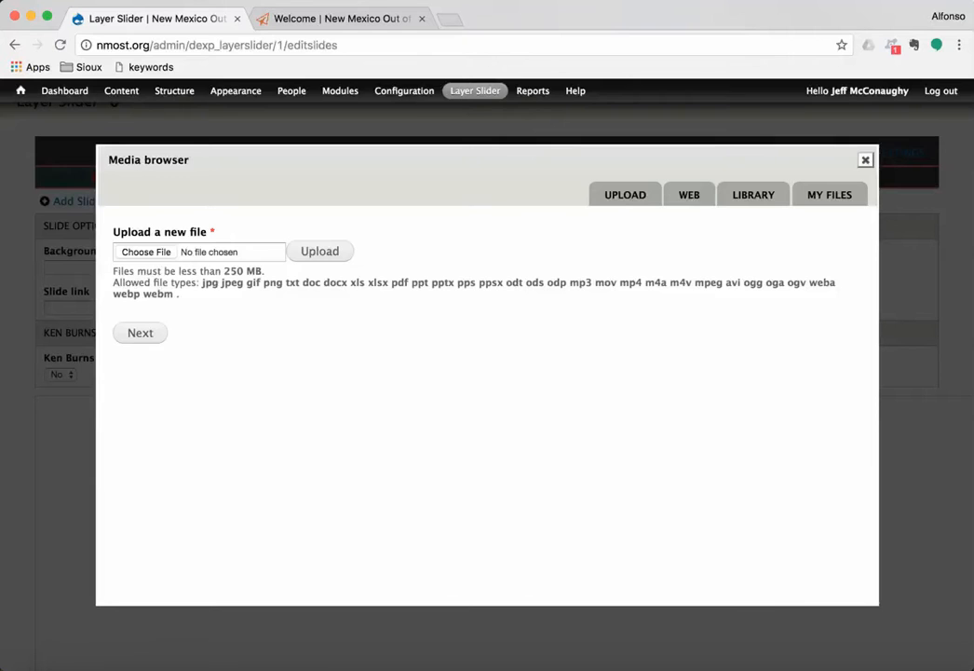
left_click(690, 195)
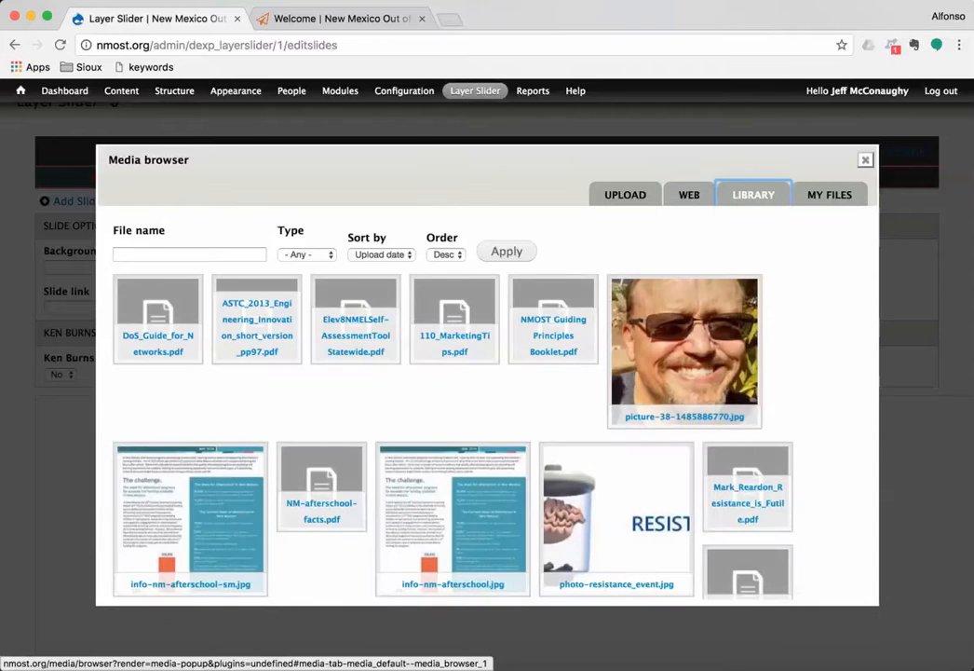
left_click(829, 194)
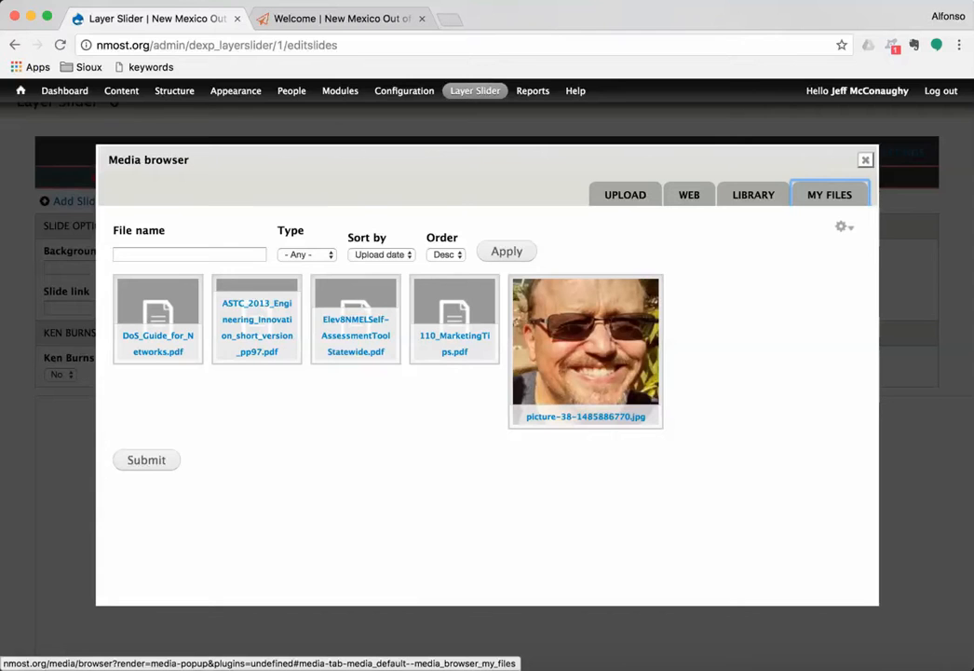
left_click(753, 195)
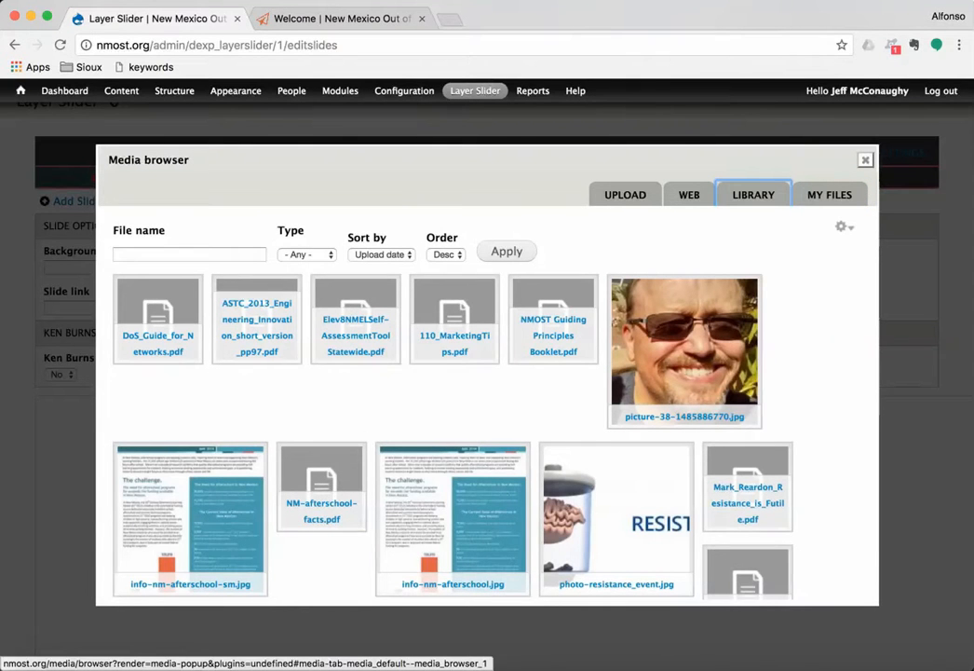
left_click(189, 254)
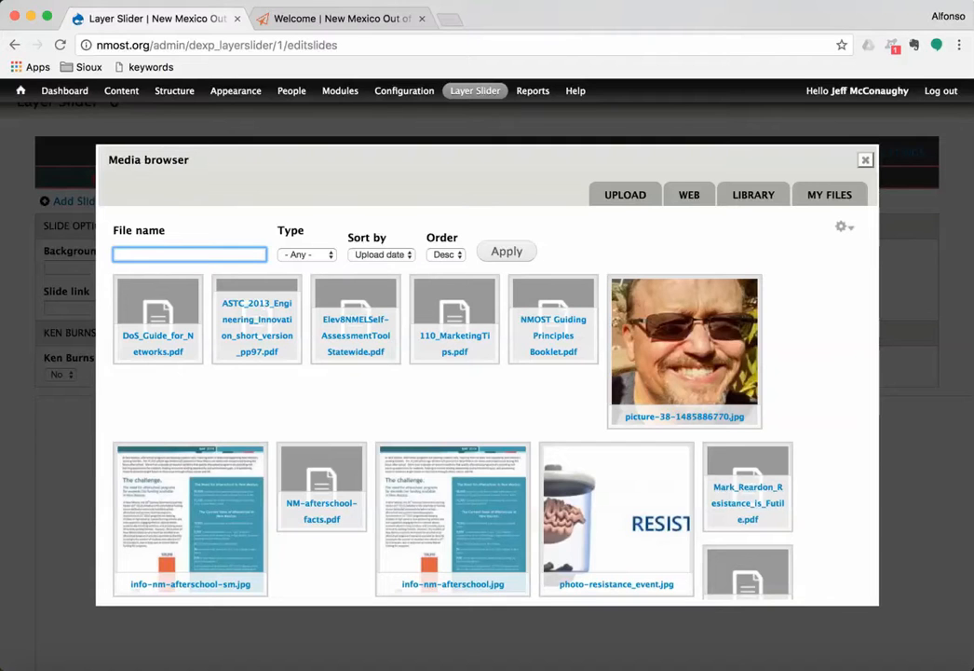
type("slide")
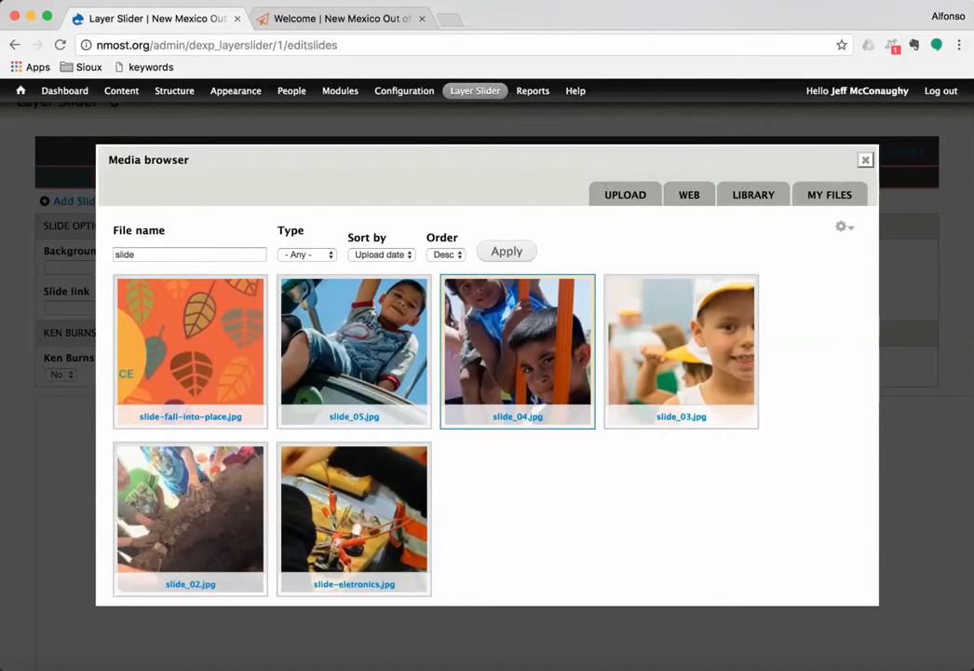
scroll(518, 363, "down", 3)
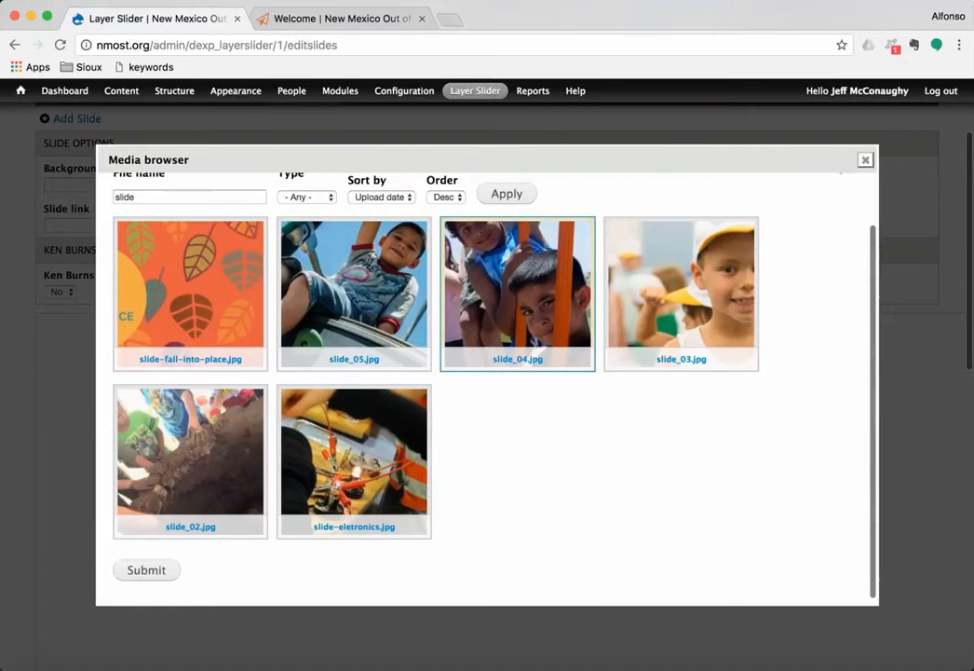
left_click(145, 569)
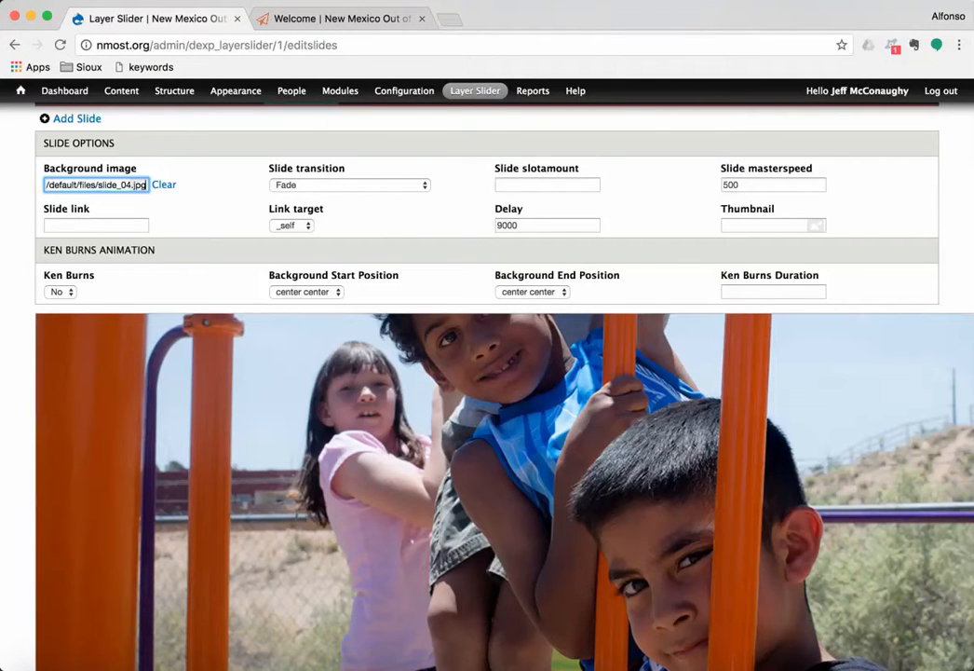
Step: Keep Fade as the new slide's transition
left_click(349, 184)
left_click(349, 185)
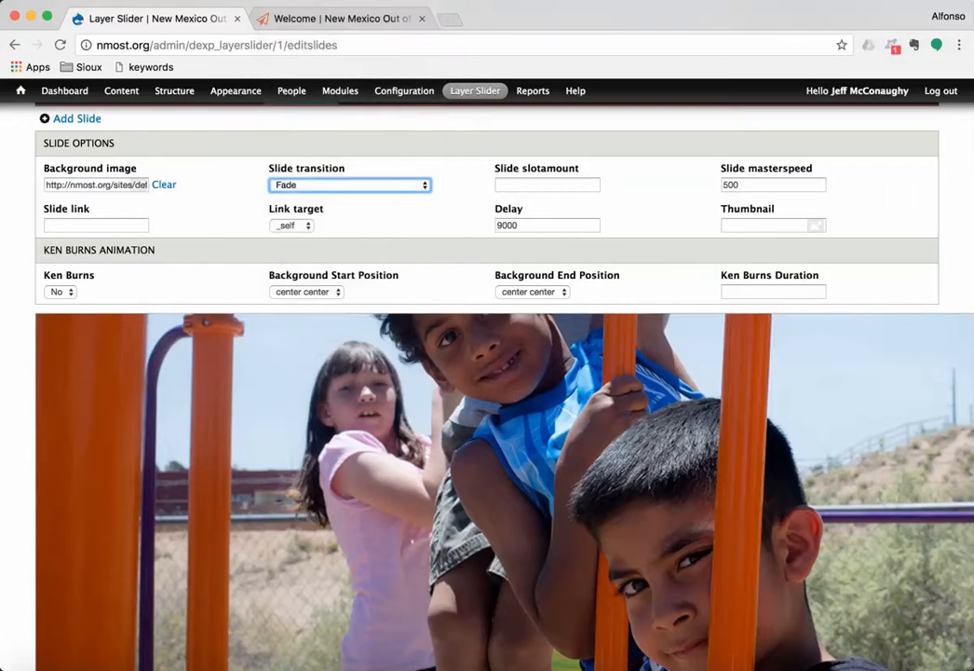
scroll(503, 392, "down", 5)
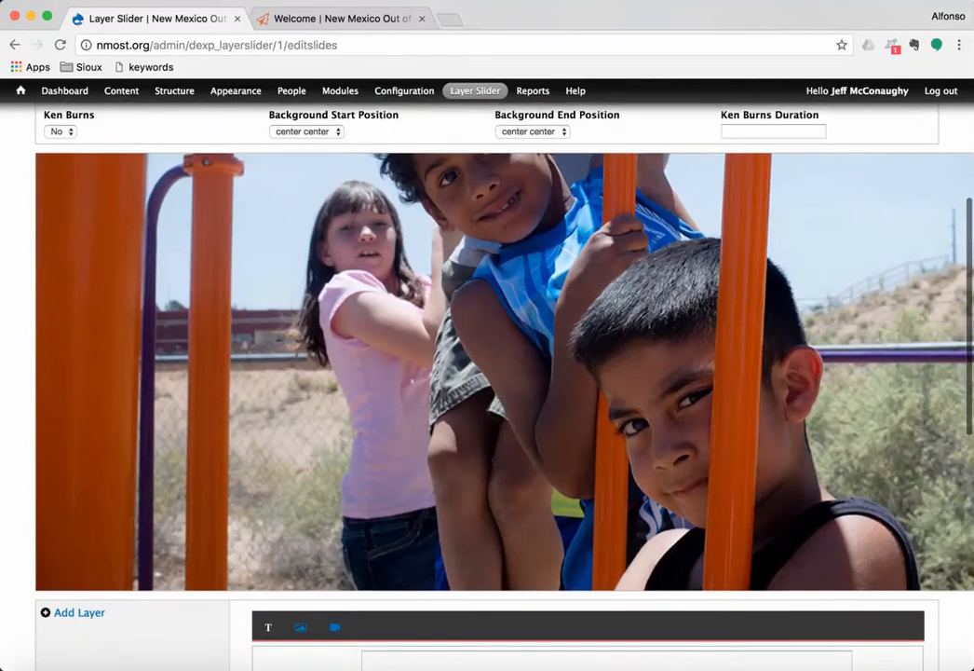
Step: Add Layer #1 to the new slide with 'fading' as its incoming effect
scroll(503, 391, "down", 1)
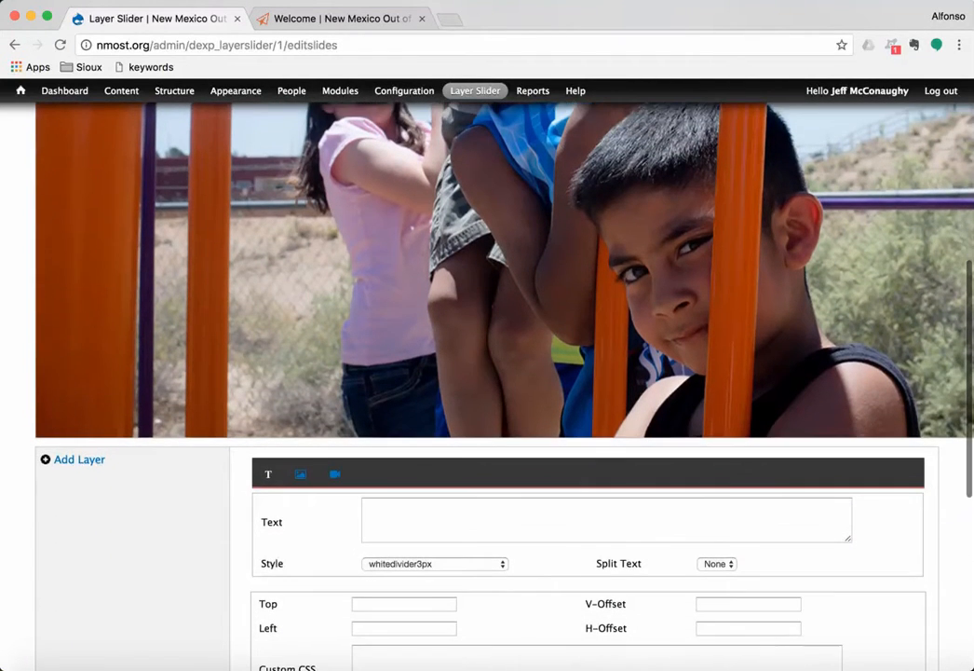
left_click(79, 463)
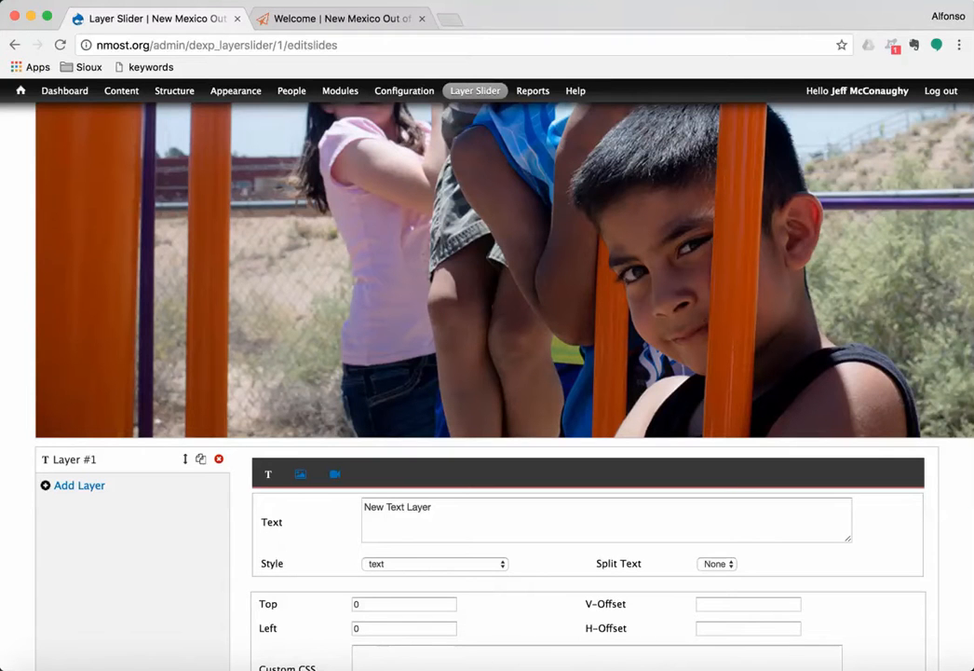
scroll(504, 392, "down", 5)
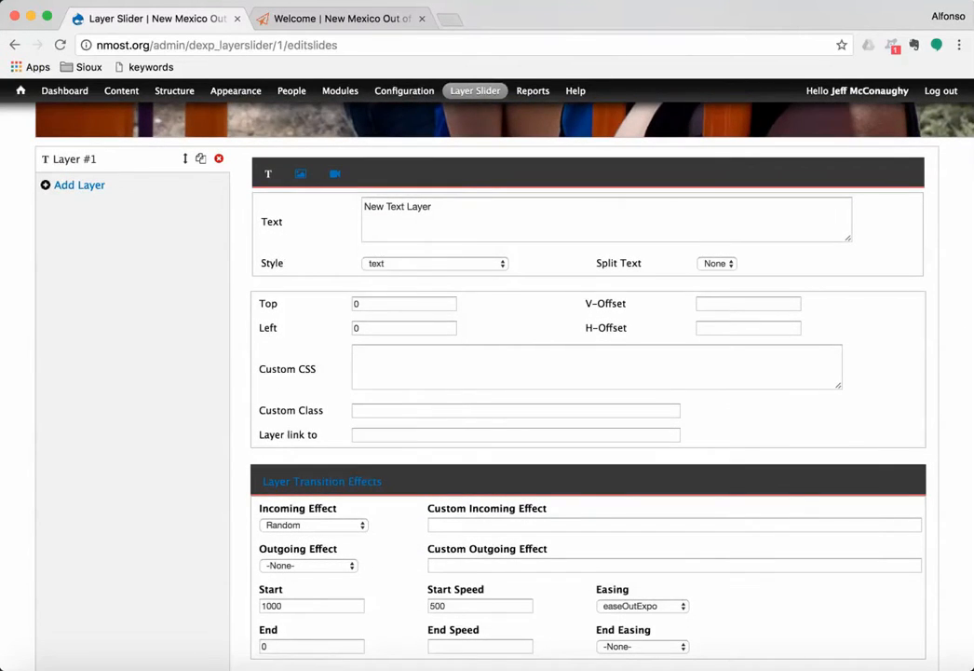
left_click(314, 525)
key("Up")
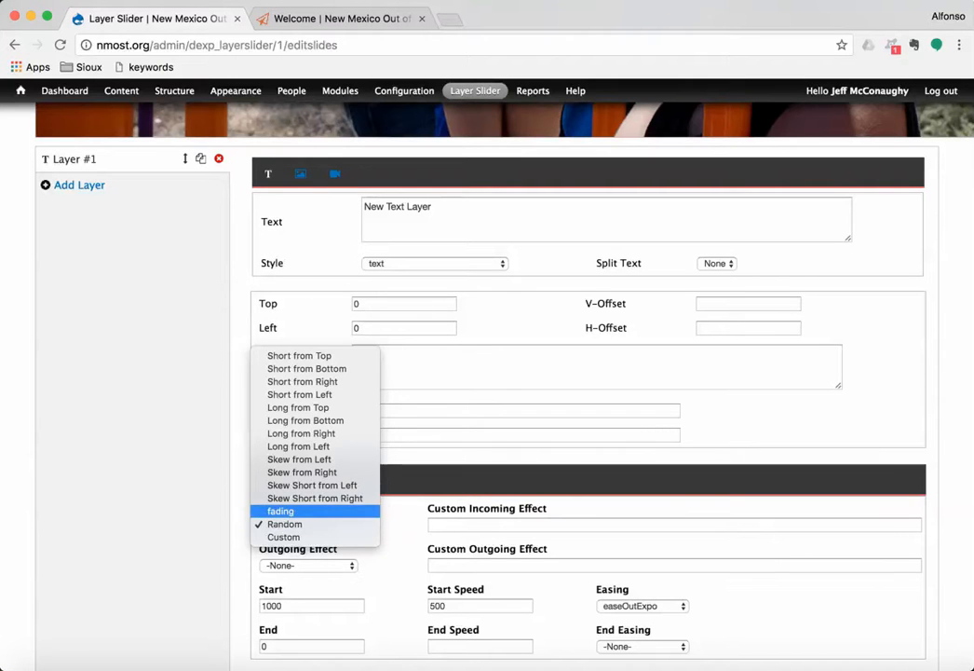
key("Return")
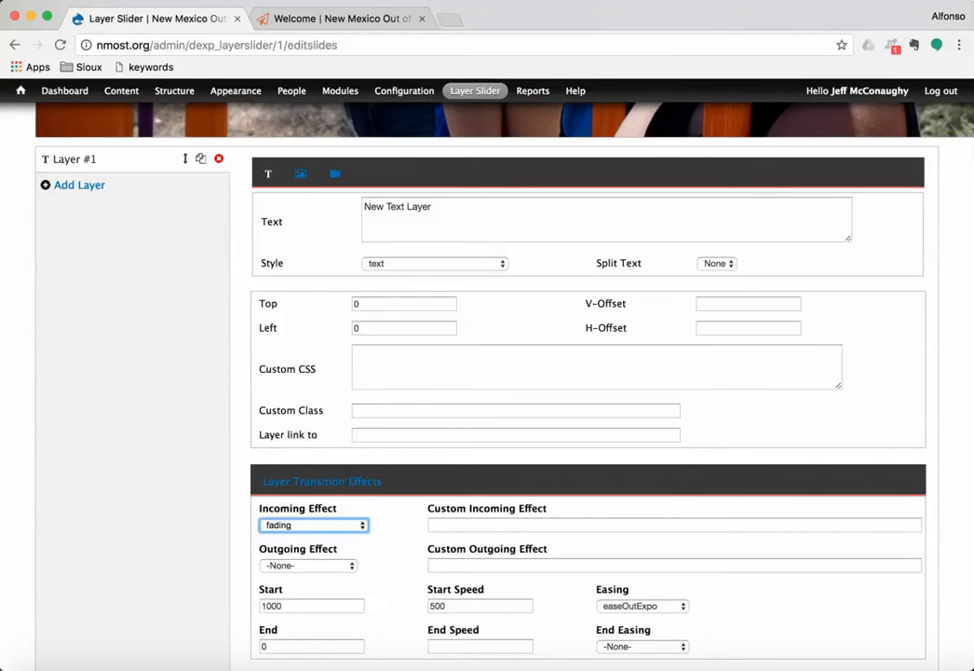
scroll(487, 373, "down", 2)
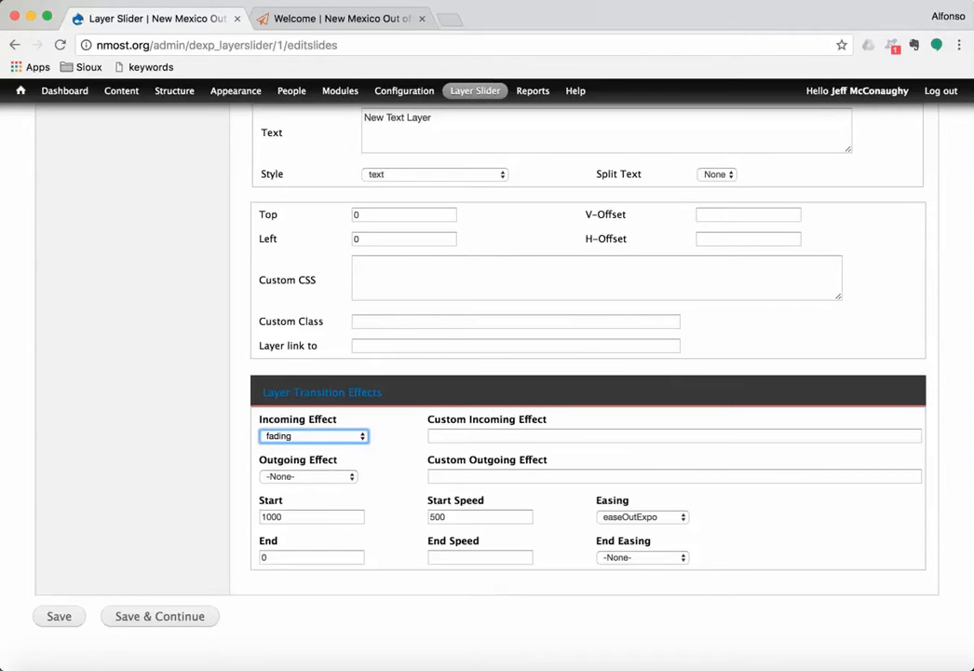
scroll(488, 372, "up", 10)
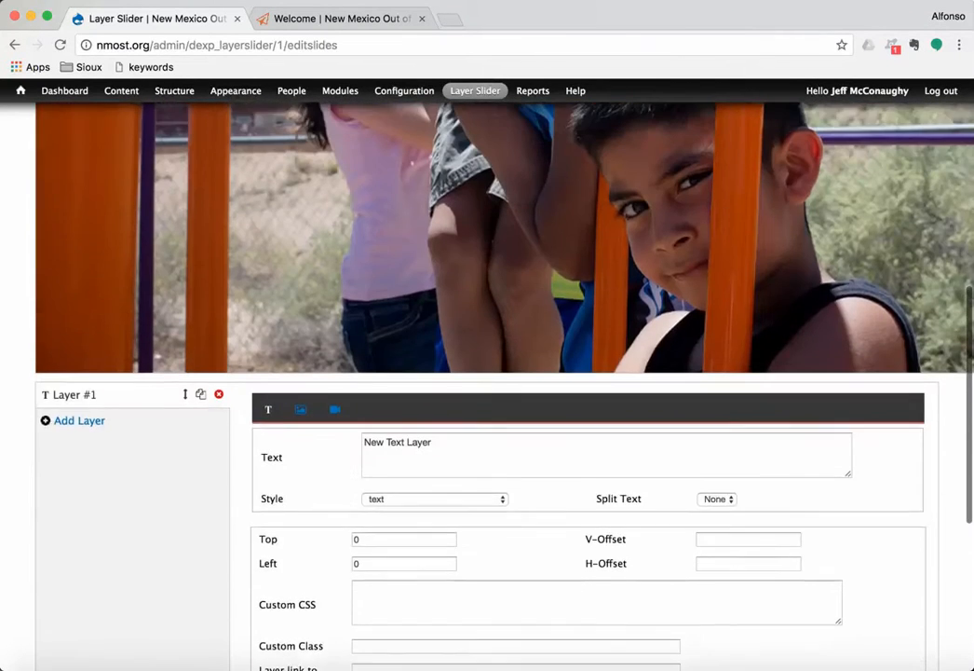
scroll(487, 373, "up", 5)
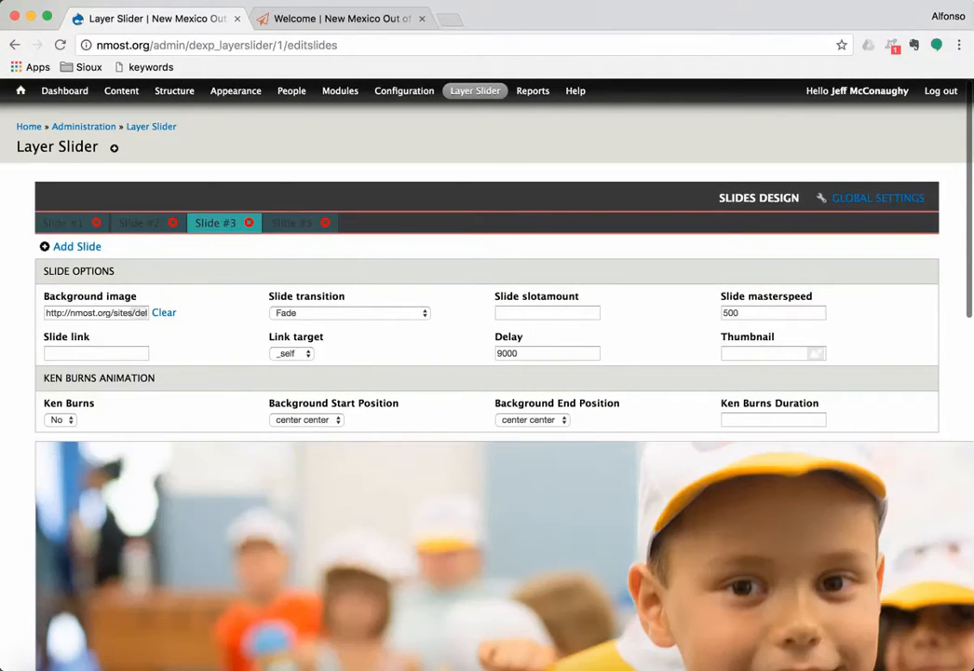
scroll(487, 373, "down", 9)
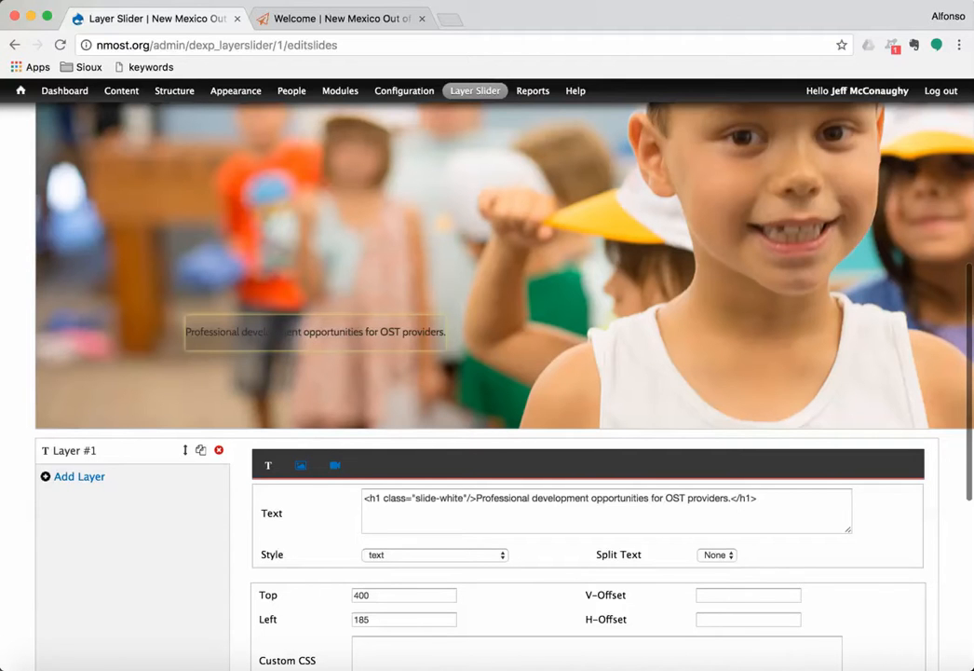
triple_click(559, 499)
key("ctrl+c")
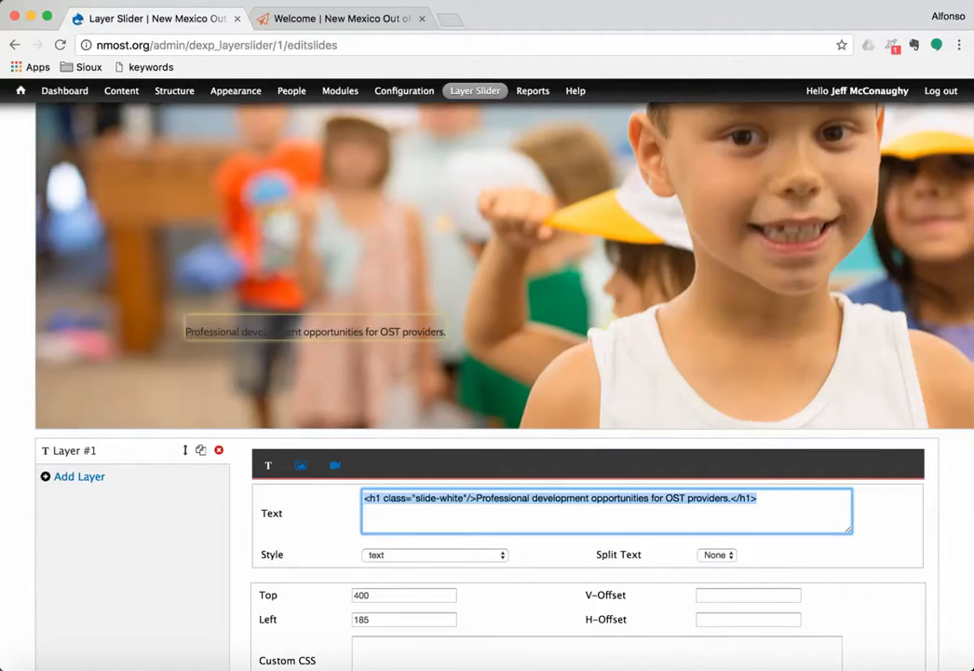
scroll(484, 373, "up", 5)
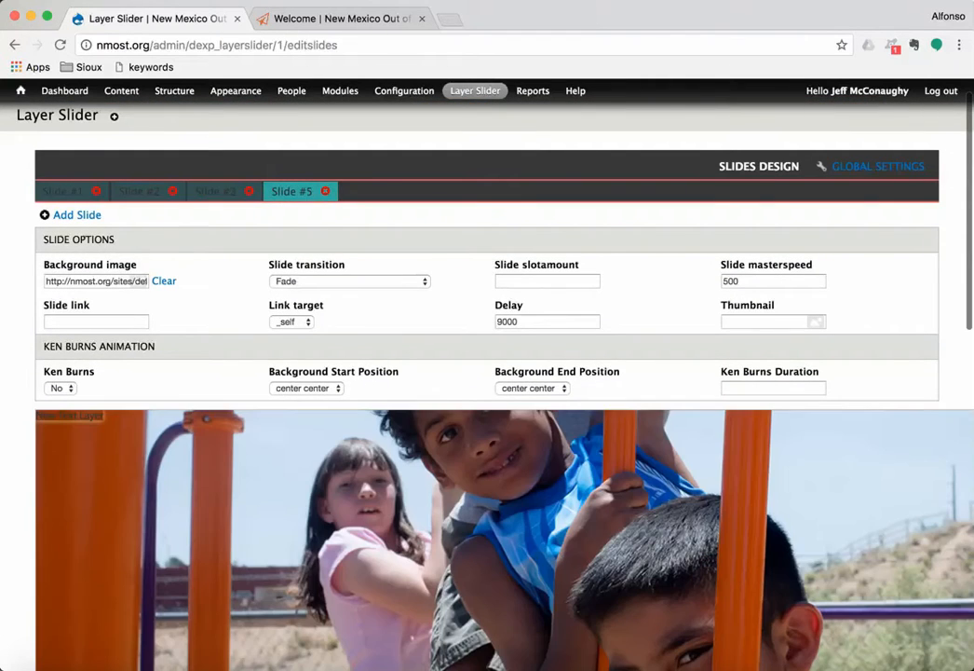
scroll(485, 373, "down", 10)
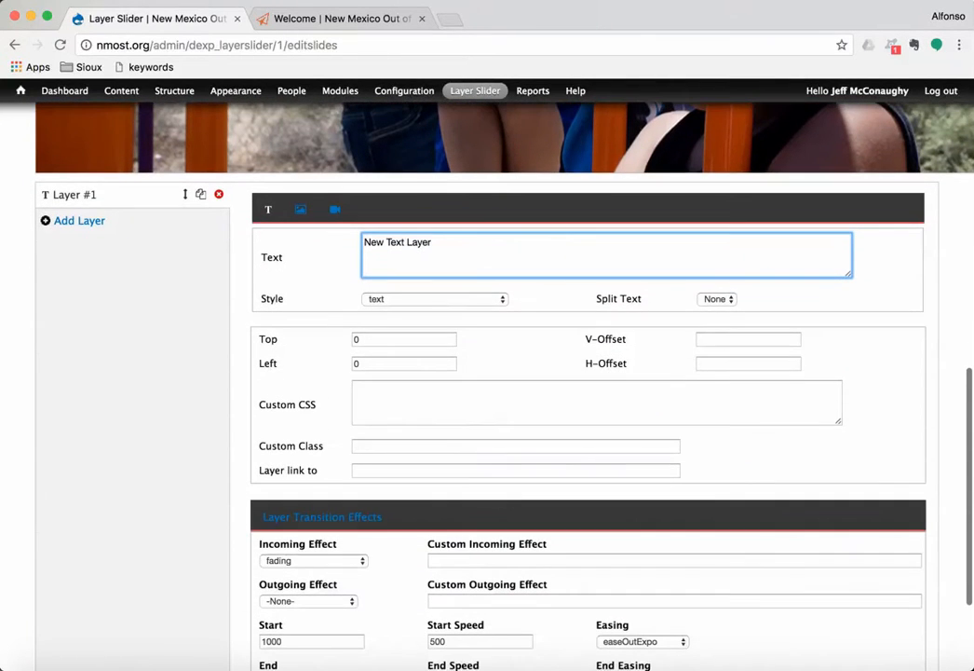
Step: Replace the placeholder text with caption HTML whose heading reads 'What's new this month?'
left_click_drag(364, 242, 432, 242)
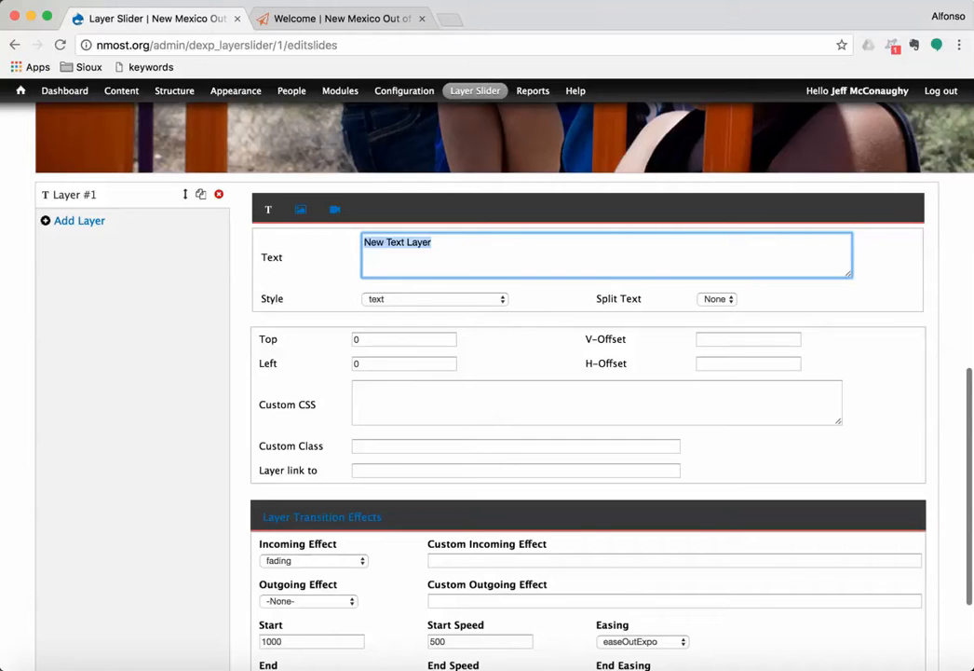
key("ctrl+v")
key("super+Tab")
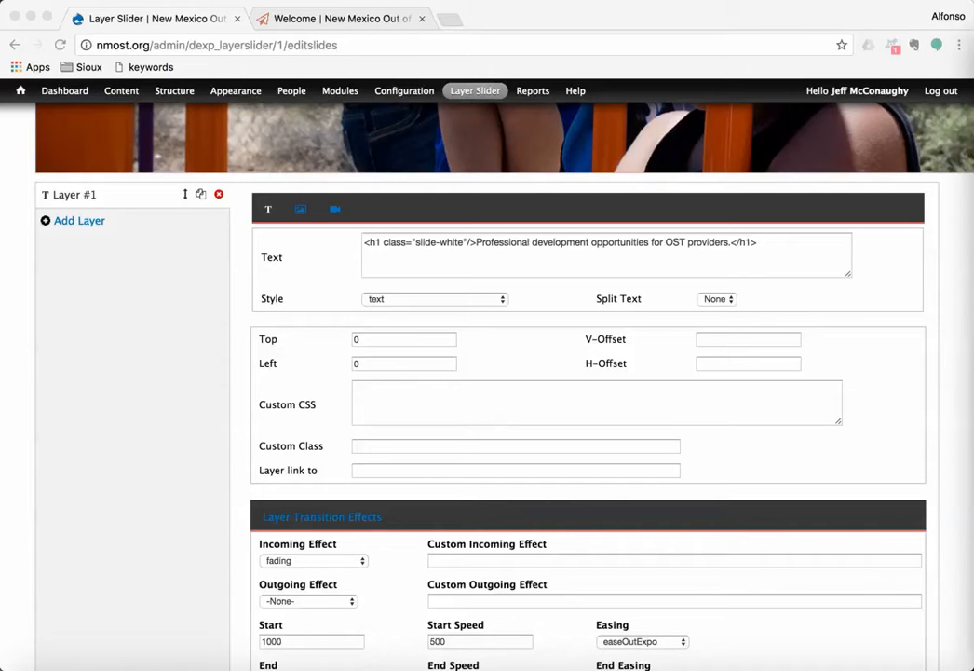
left_click(760, 243)
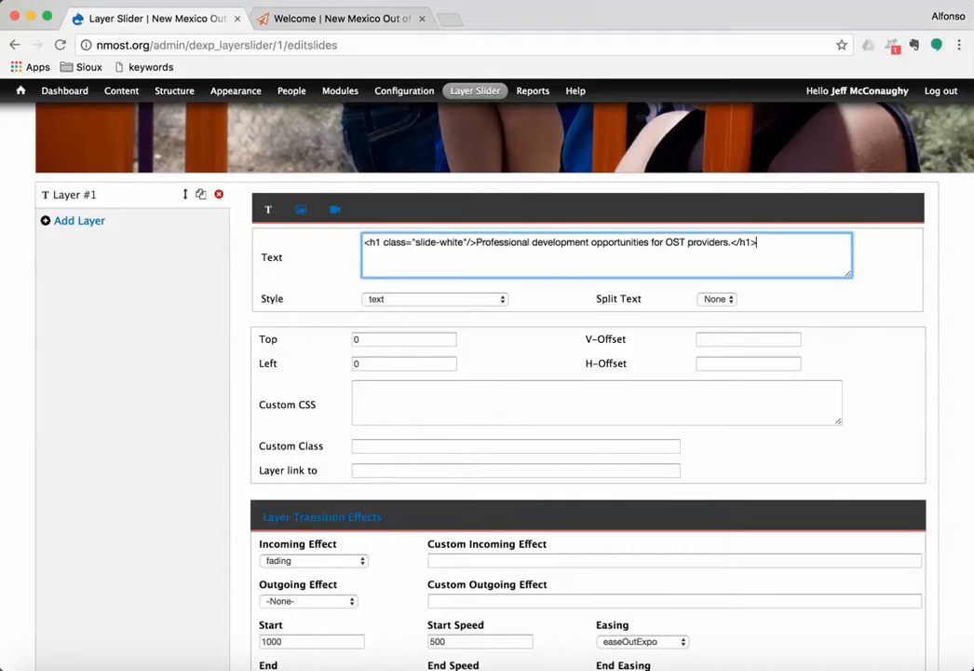
left_click_drag(732, 242, 482, 242)
type("What's new this month?")
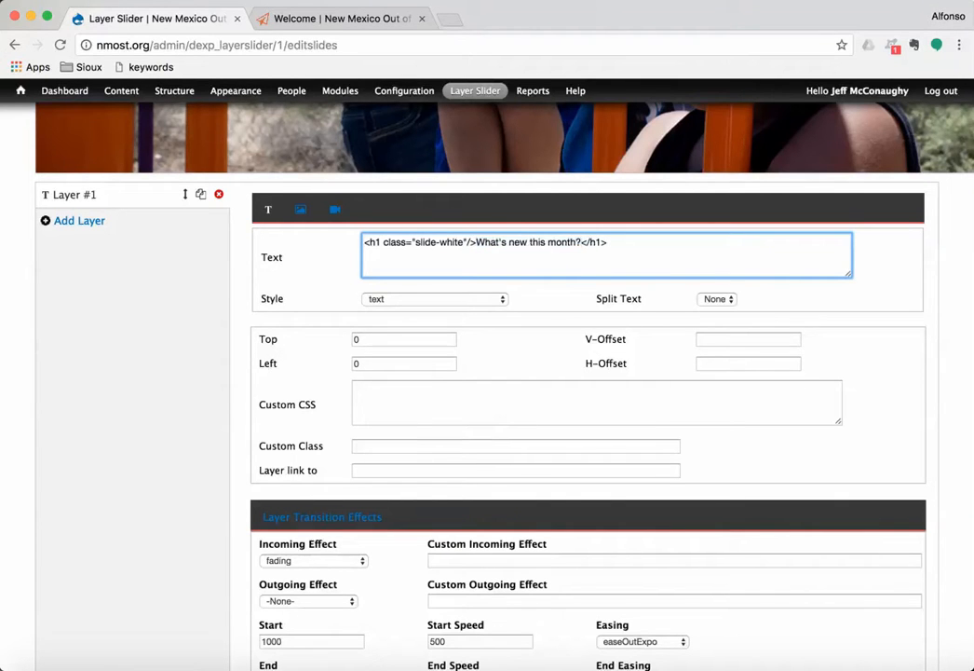
key("super+Tab")
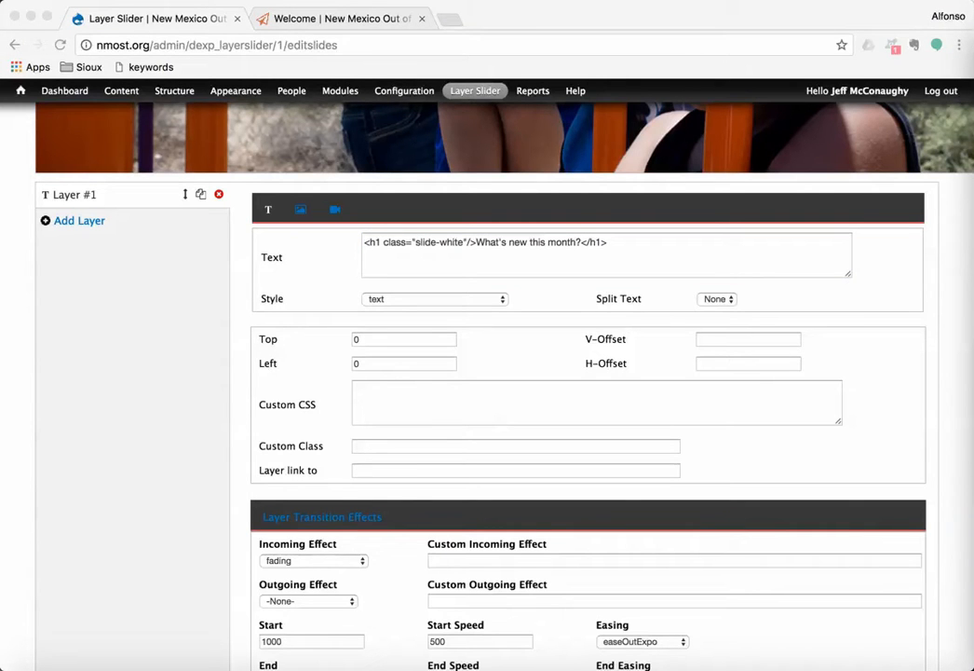
key("super+Tab")
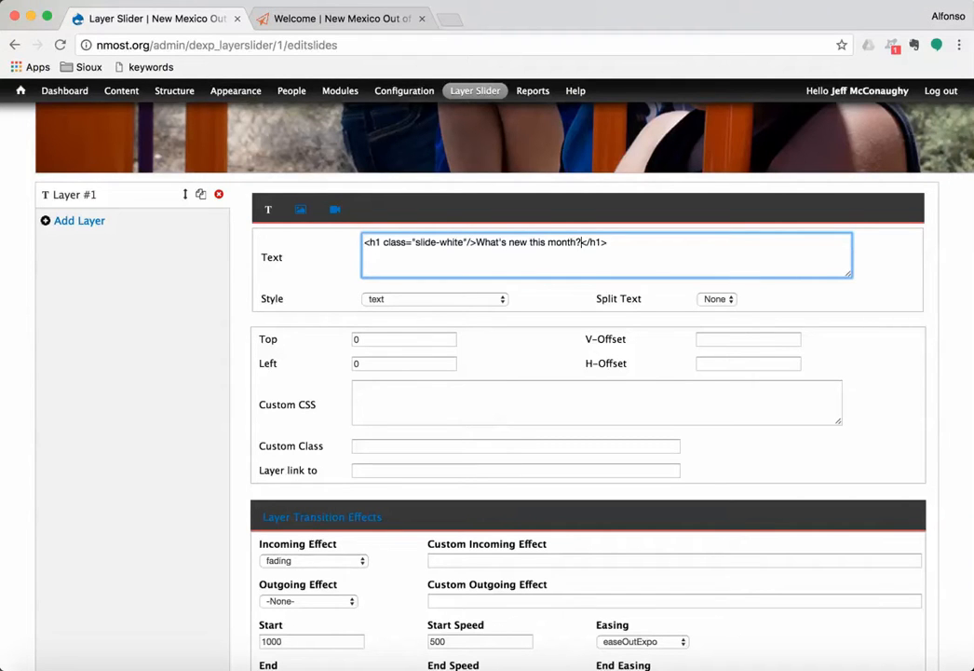
Step: Add the Director's Blog and New webinars links below the heading, removing the blank line
type("<br><")
key("Return")
type("<a class=\"style02 btn btn-white btn-hover\" href=\"/directors-blog\">Director's Blog</a>  <a class=\"style02 btn btn-white btn-hover\" href=\"/upcoming-webinars\">New webinars</a>")
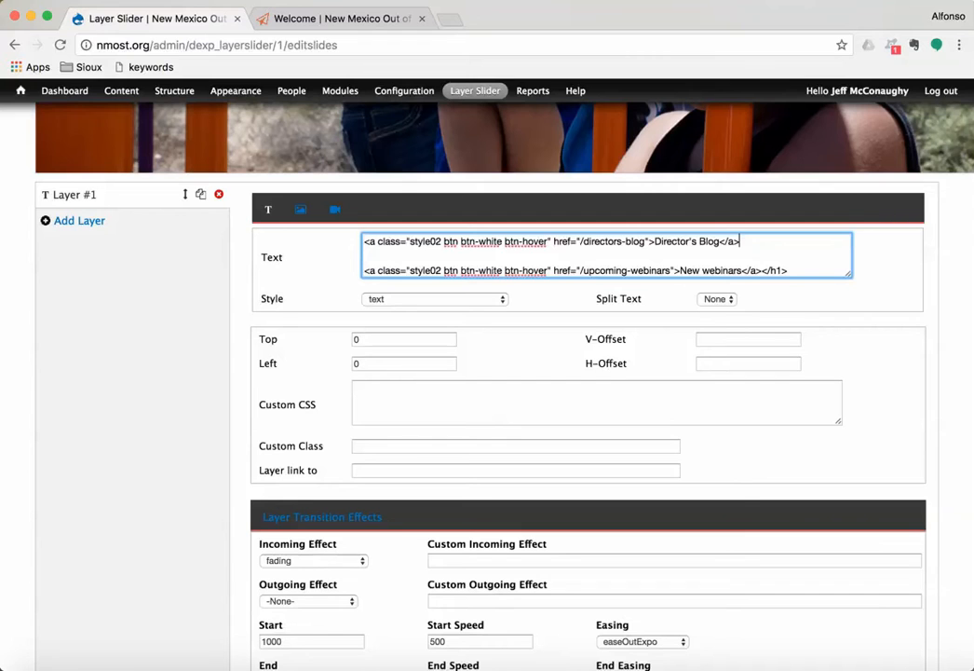
type("<br>")
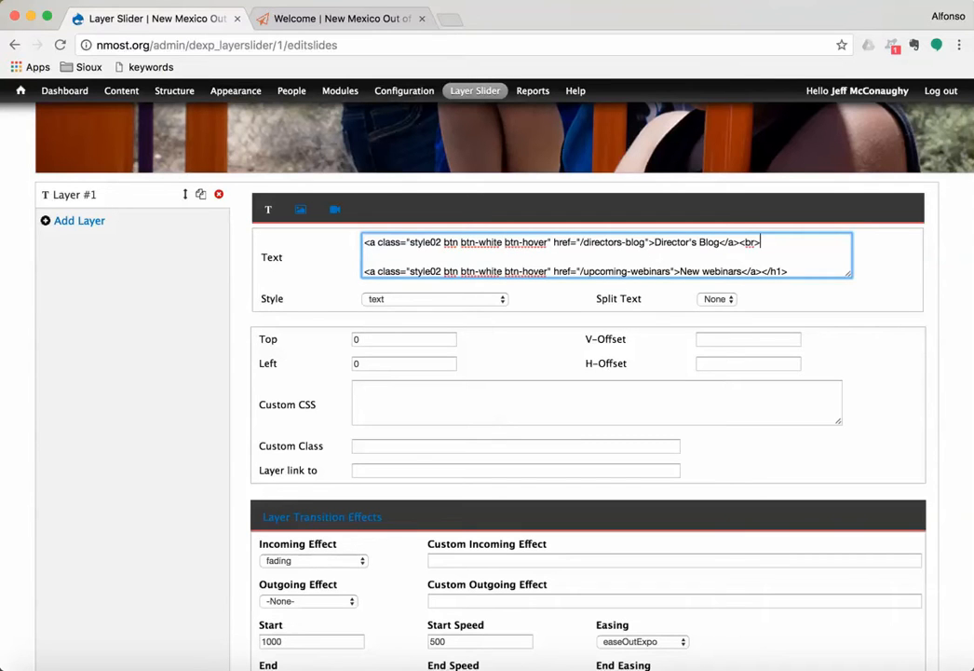
key("BackSpace")
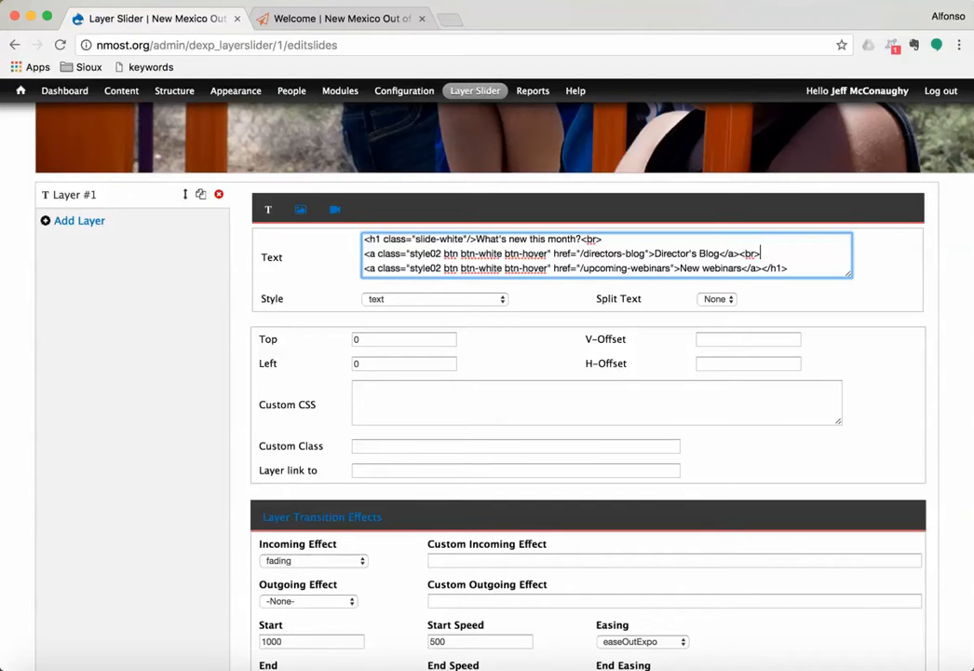
Step: Move the caption layer to Top 290, Left 315 on the photo and save the slide
scroll(606, 266, "up", 1)
scroll(605, 265, "down", 1)
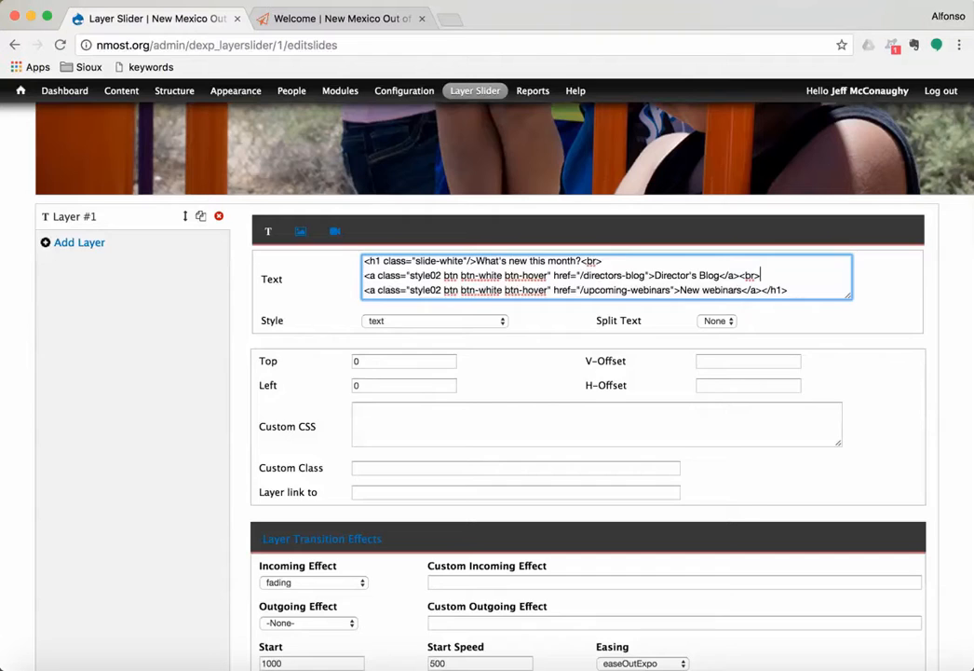
scroll(606, 372, "up", 8)
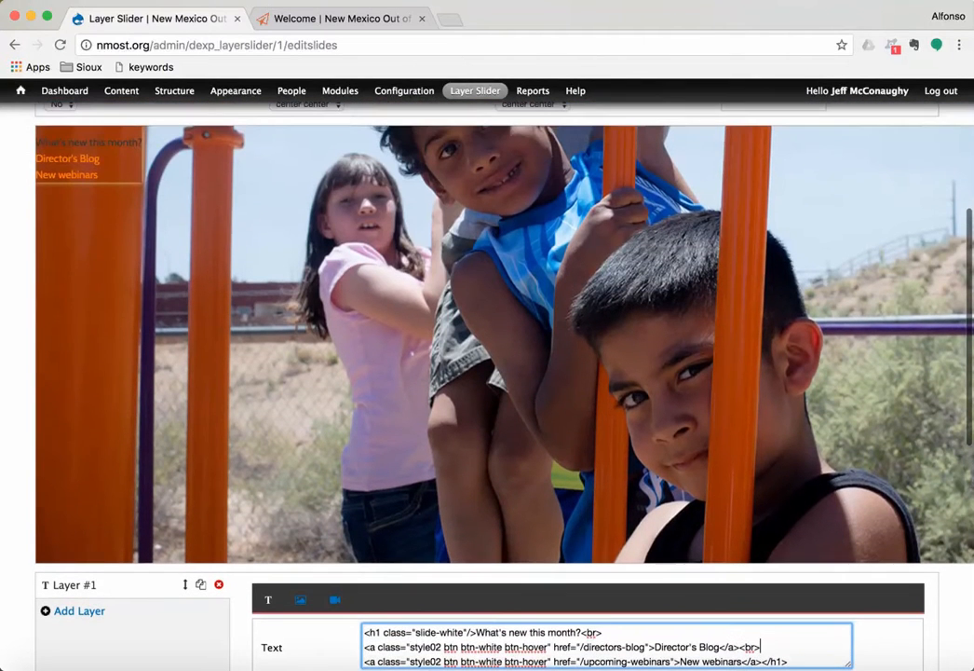
left_click_drag(119, 183, 377, 420)
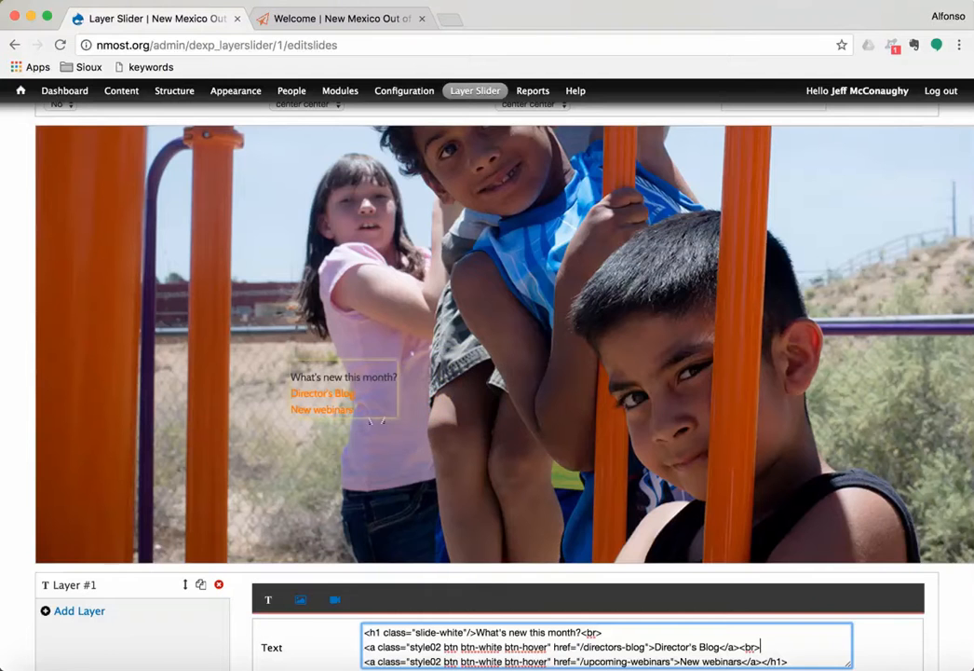
scroll(376, 420, "down", 10)
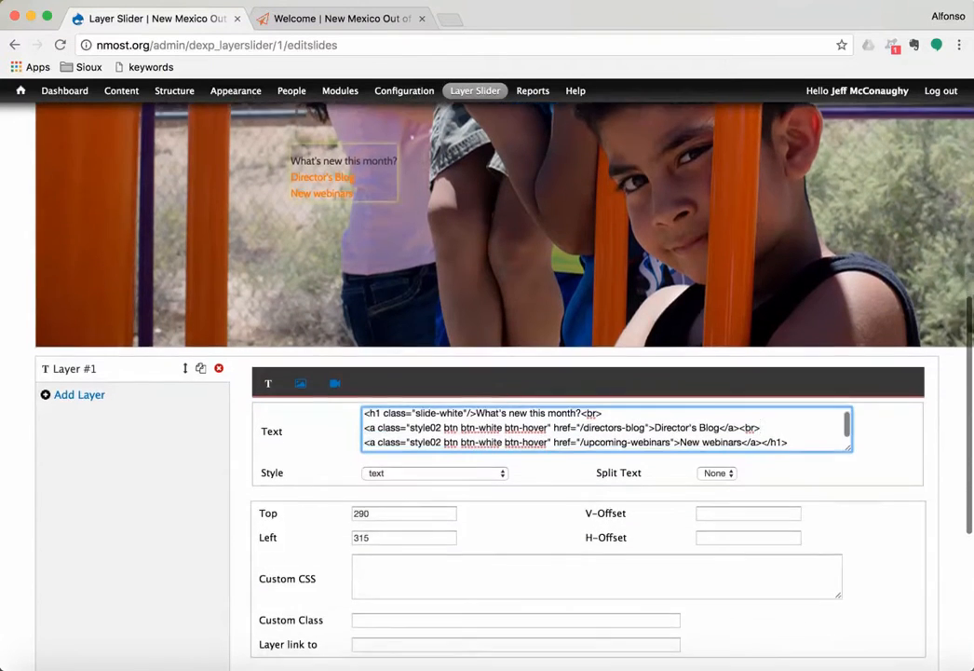
scroll(377, 420, "down", 1)
left_click(159, 615)
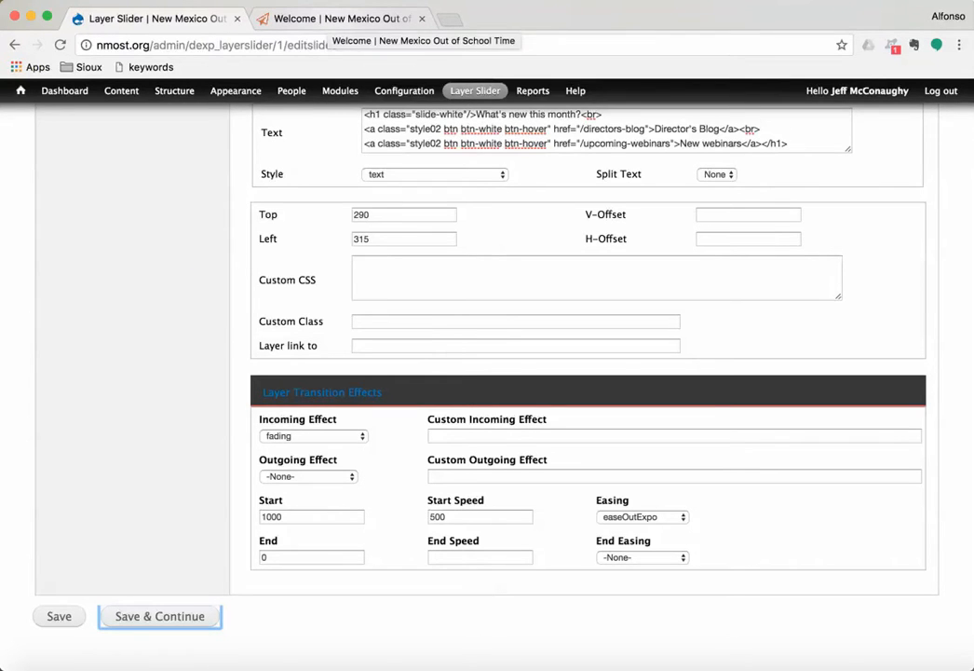
Step: Reload the live nmost.org homepage in the Welcome tab to view the new slide
left_click(340, 19)
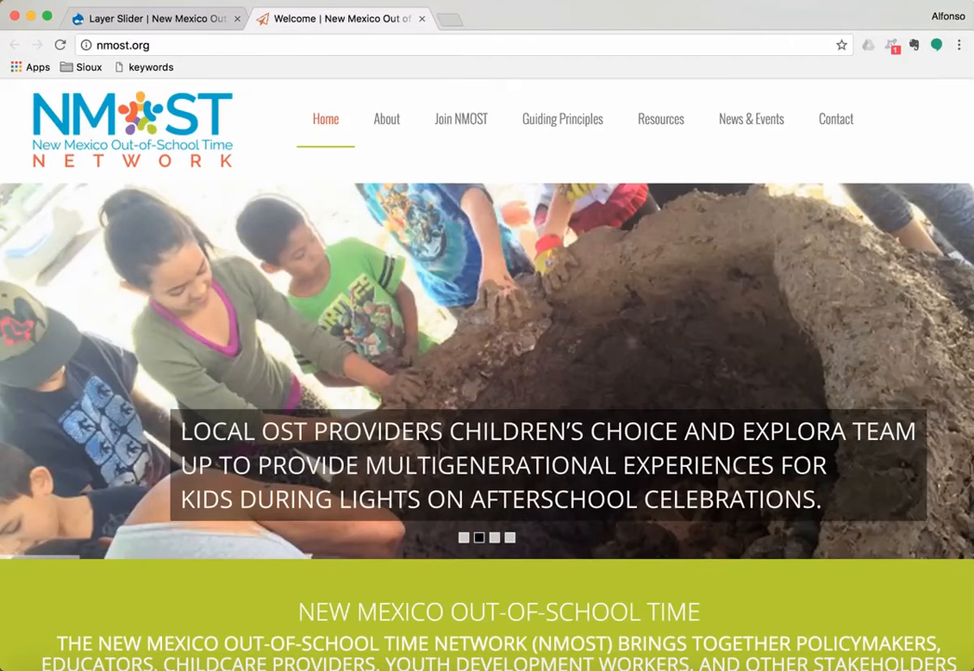
left_click(59, 45)
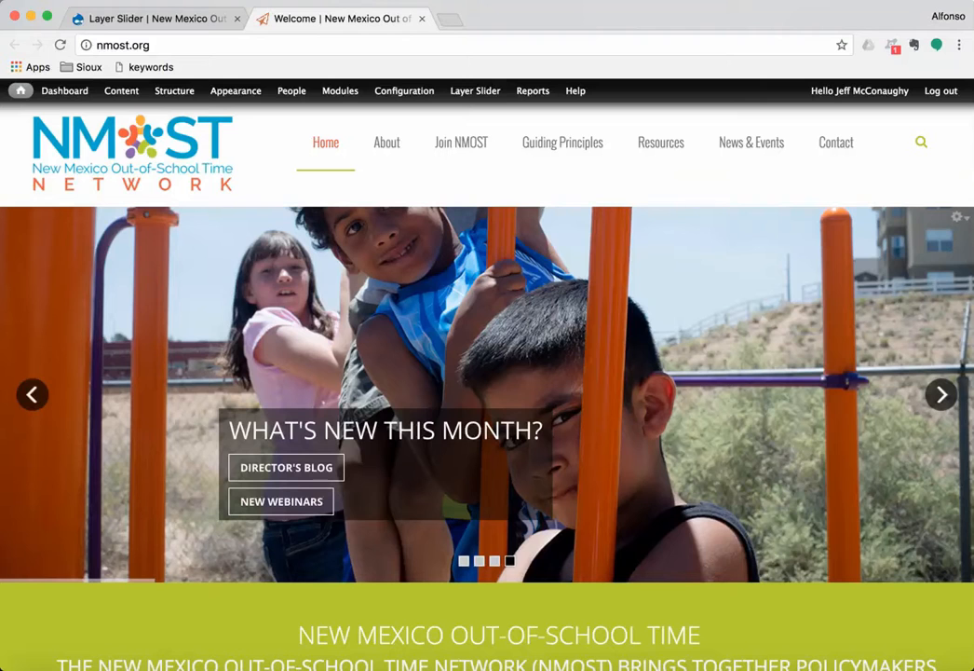
Step: Remove the line break after the Director's Blog link so both links share one line, then save
left_click(167, 19)
scroll(596, 373, "up", 2)
left_click_drag(742, 192, 759, 192)
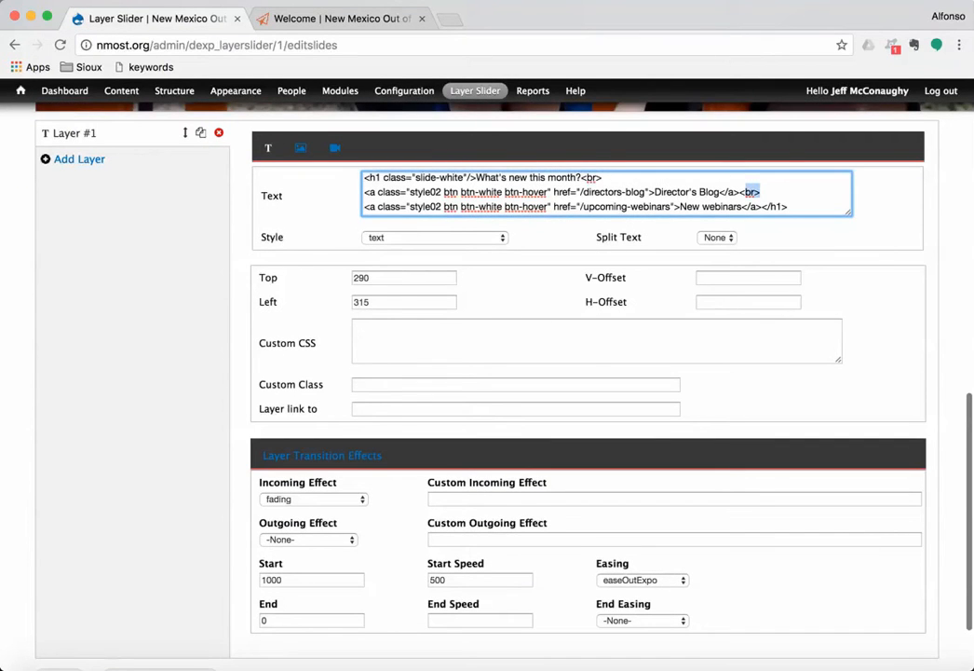
key("BackSpace")
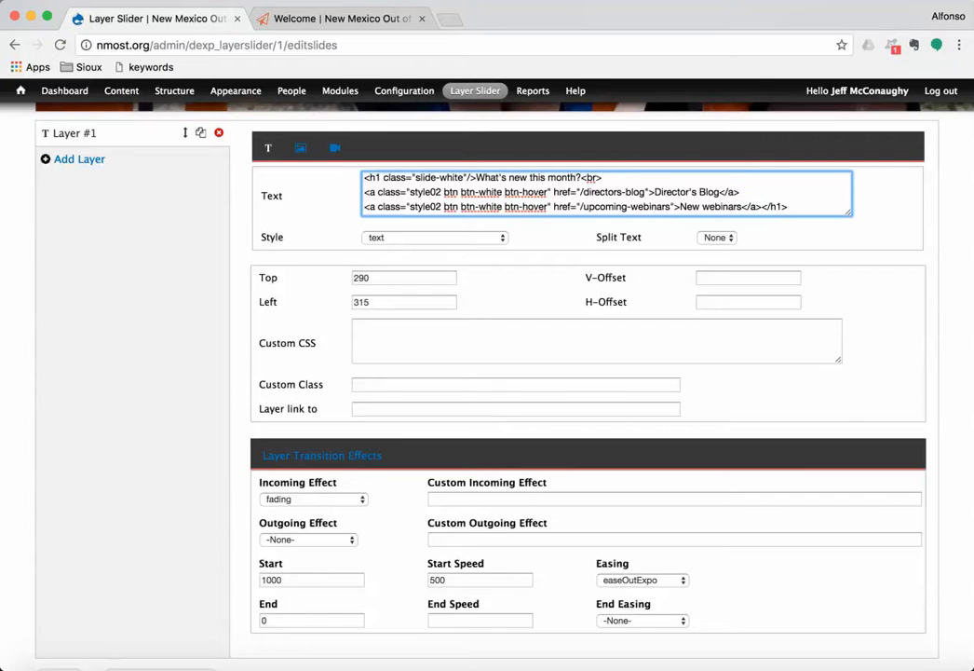
key("Delete")
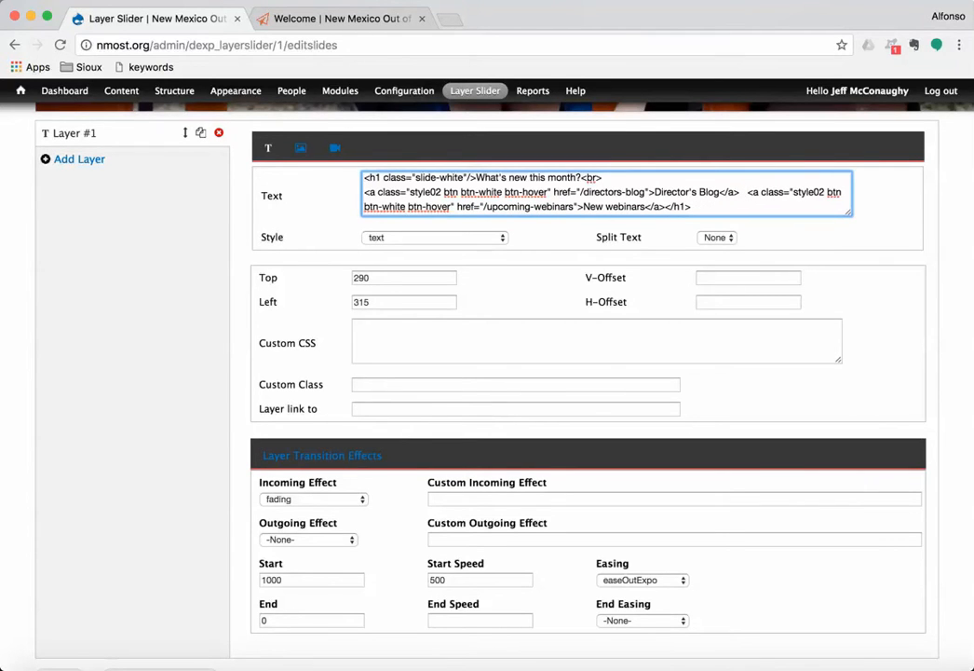
scroll(486, 382, "down", 2)
left_click(182, 615)
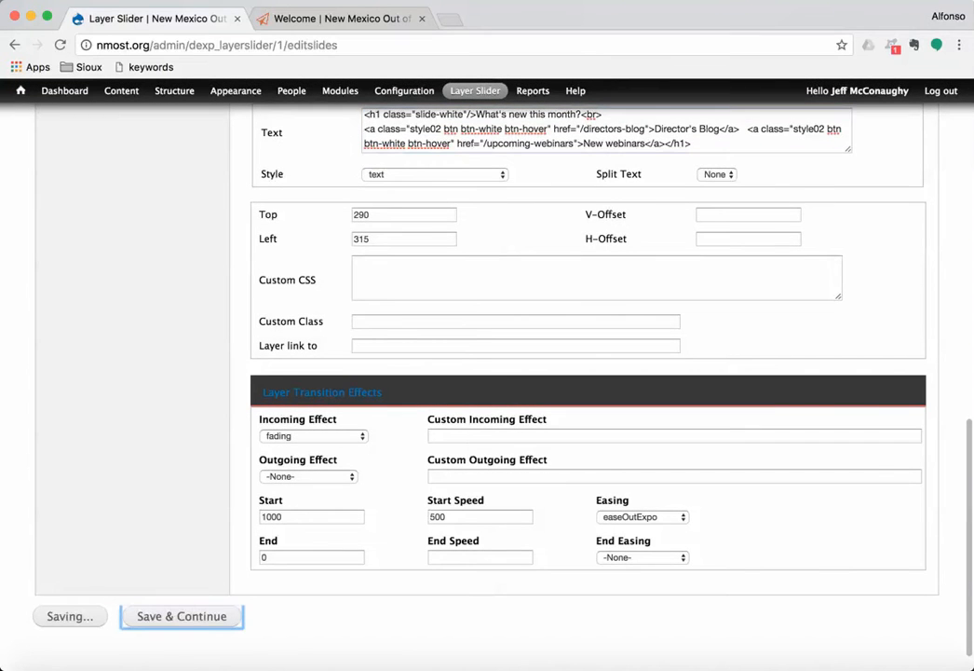
left_click(340, 19)
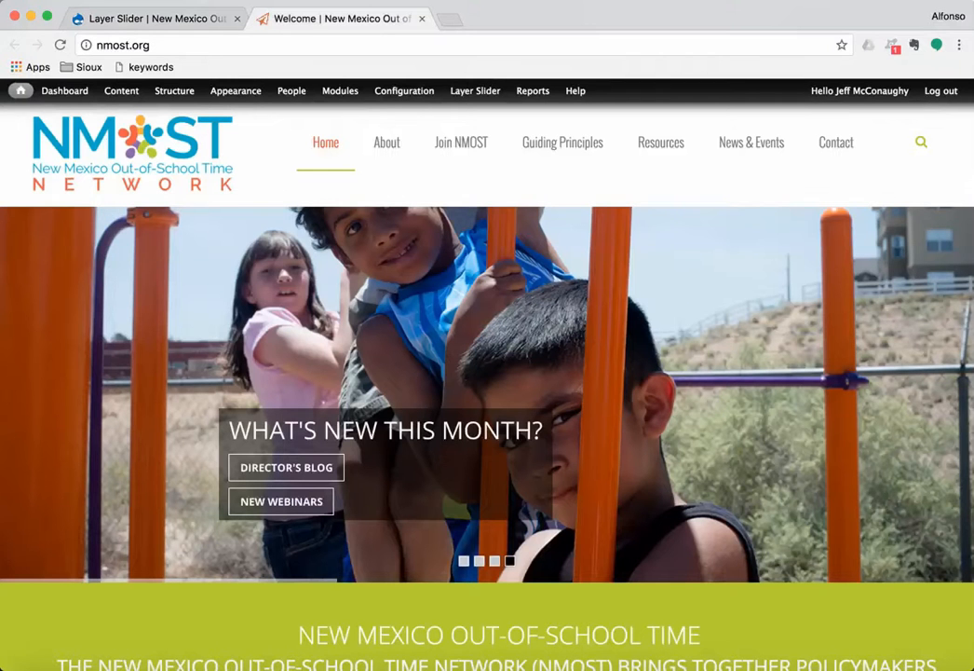
left_click(61, 45)
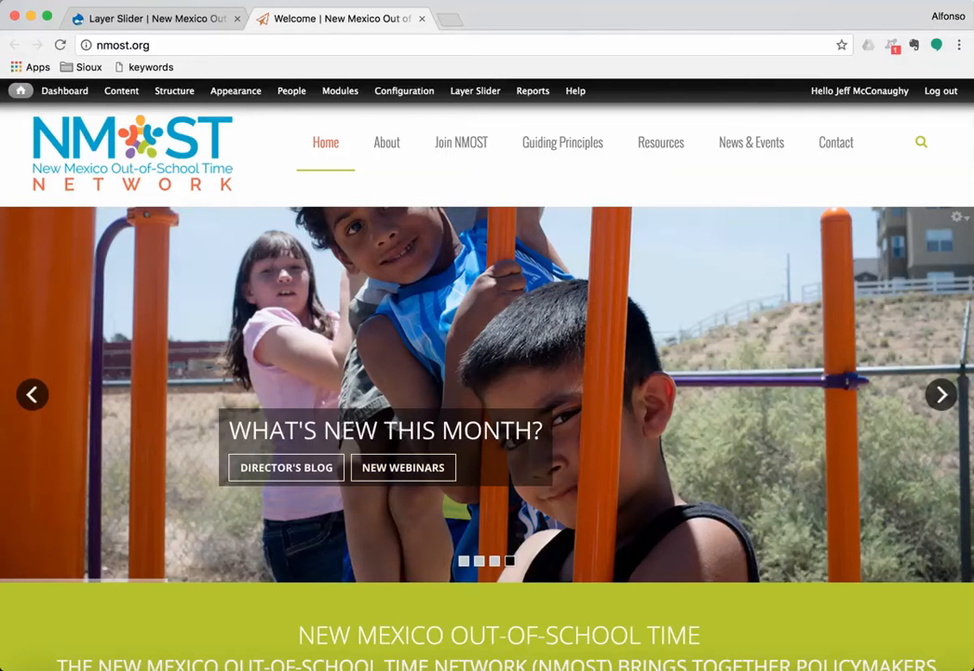
left_click(153, 19)
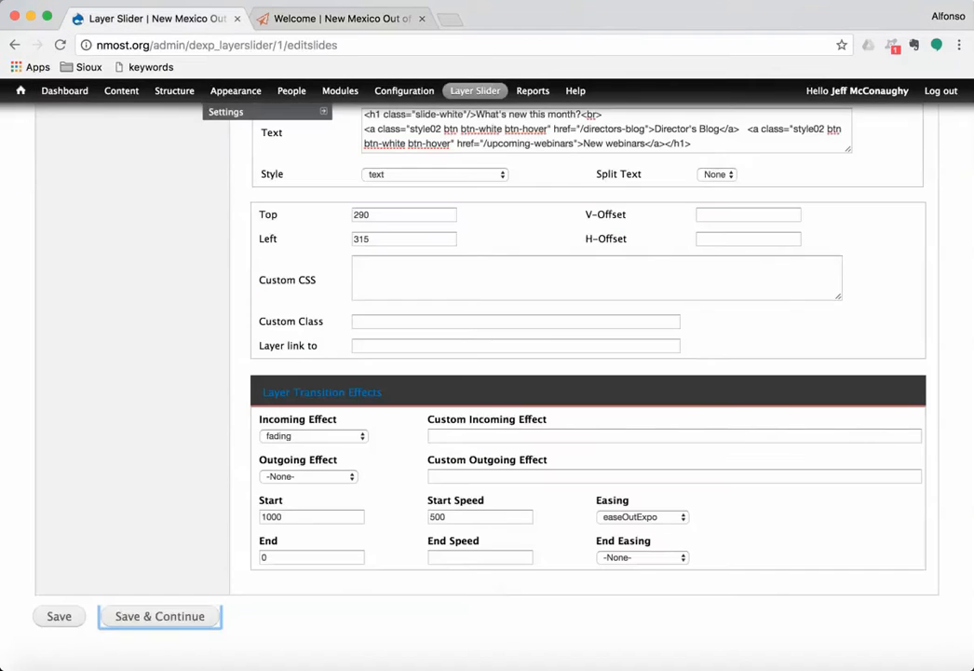
scroll(403, 360, "up", 10)
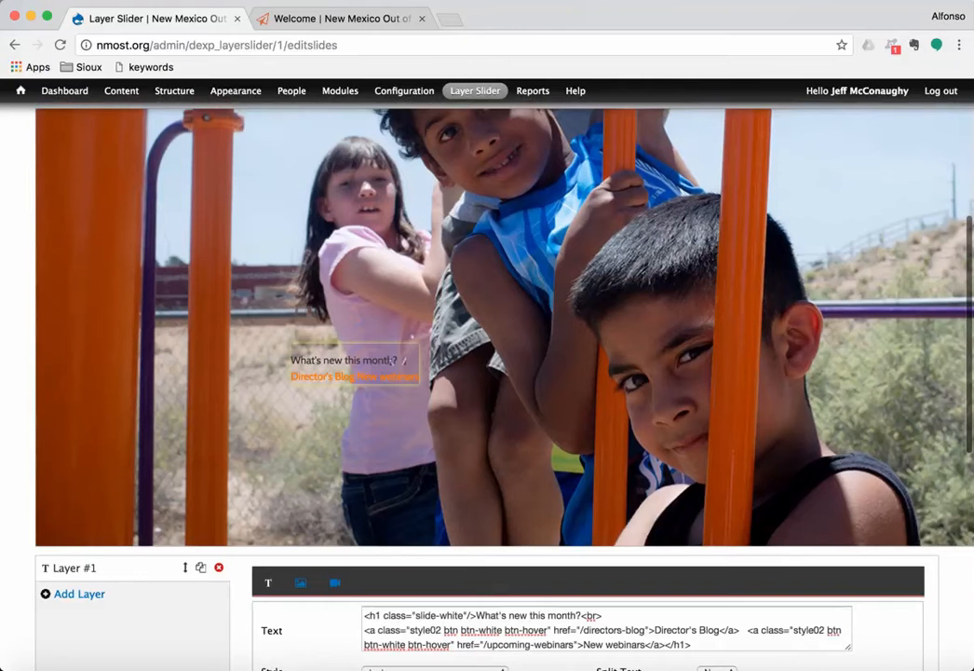
Step: Shift the caption layer left to Left 250 and save the slide
left_click_drag(377, 365, 324, 356)
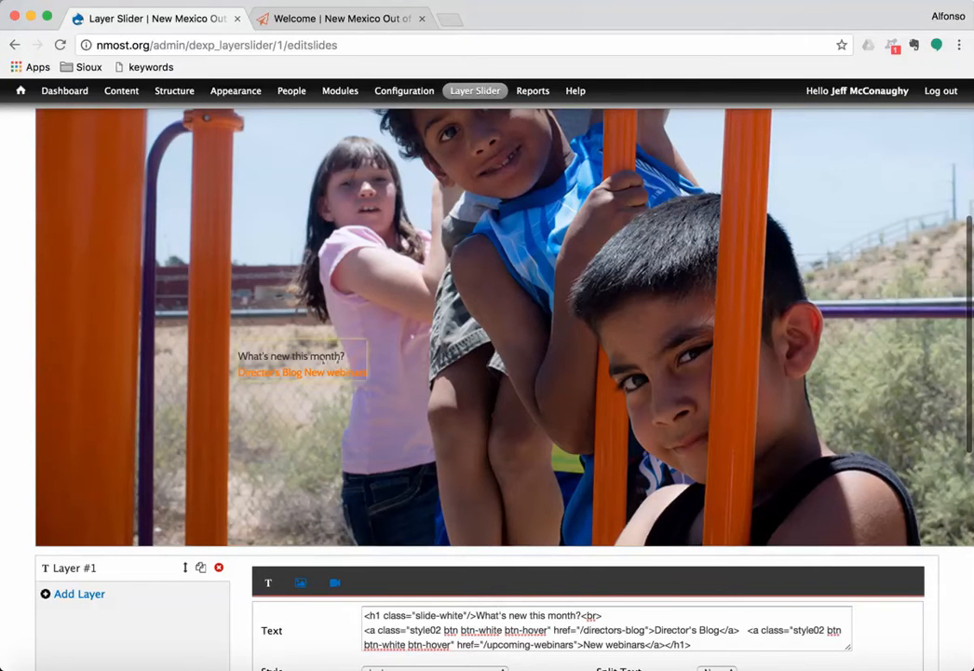
scroll(326, 363, "down", 10)
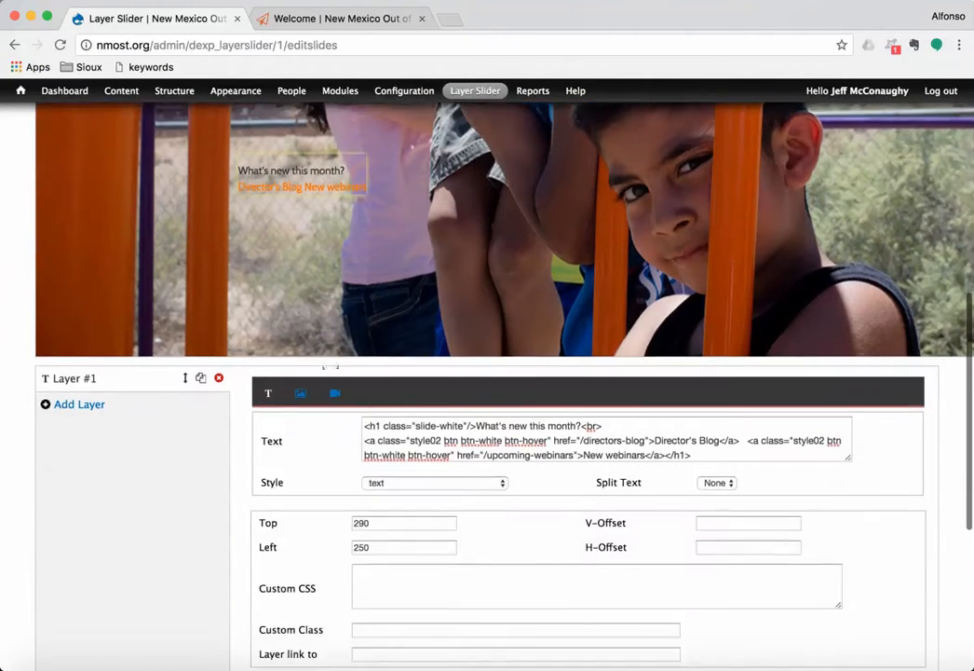
left_click(160, 611)
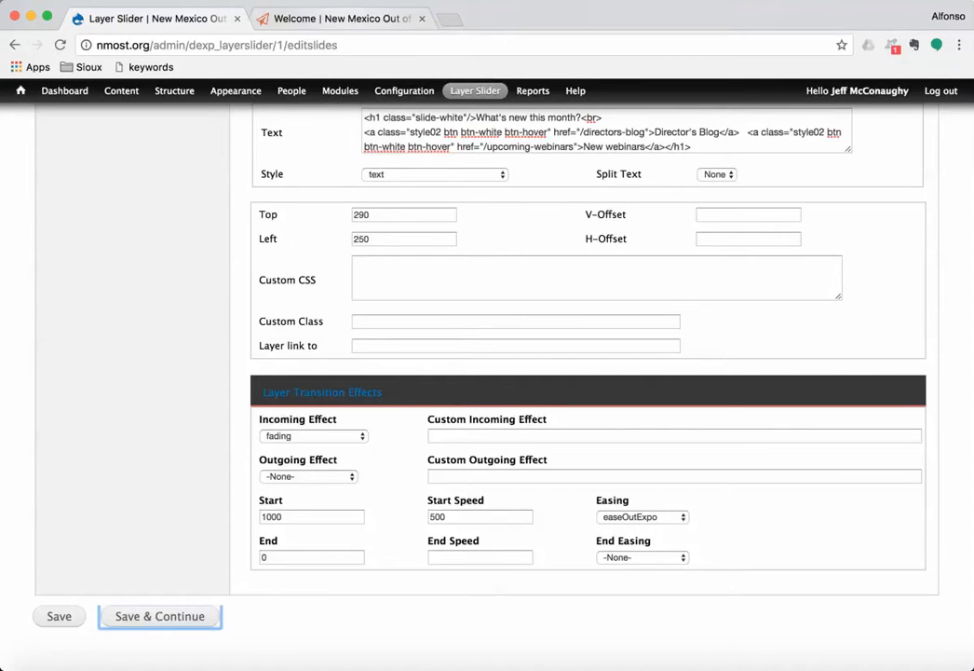
Step: Reload the live homepage and return to the 'What's new this month?' slide to check it
left_click(336, 18)
left_click(60, 45)
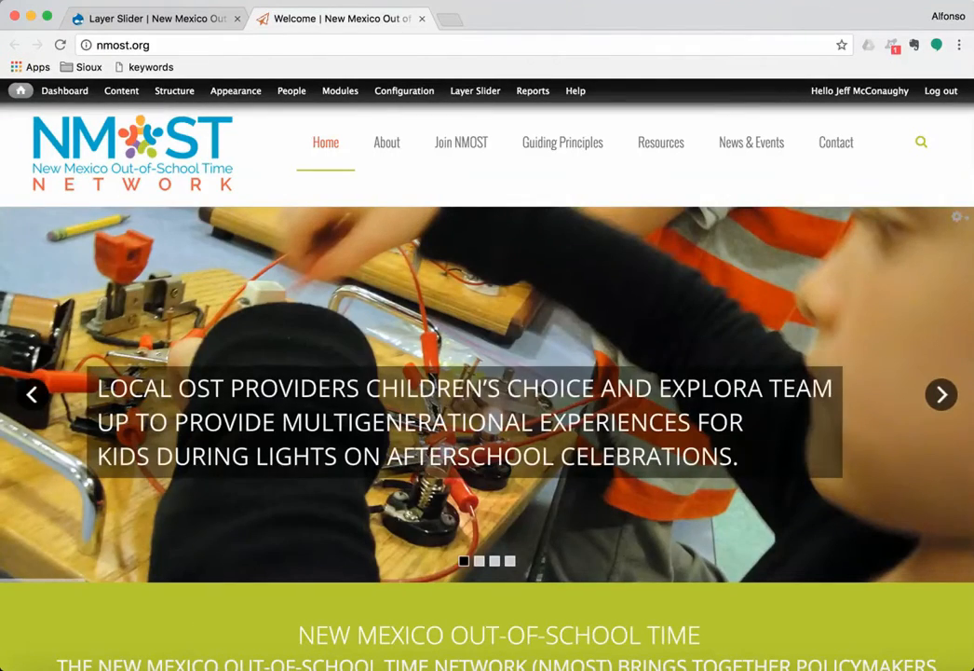
left_click(31, 394)
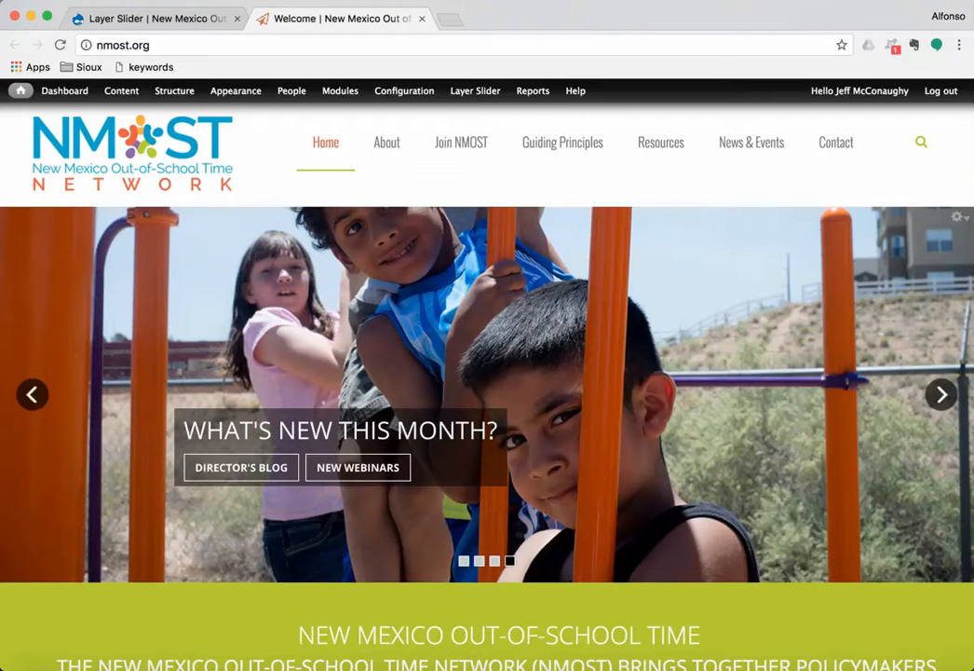
Step: Save the caption layer at Top 265, Left 165 and reload the live homepage
left_click(191, 17)
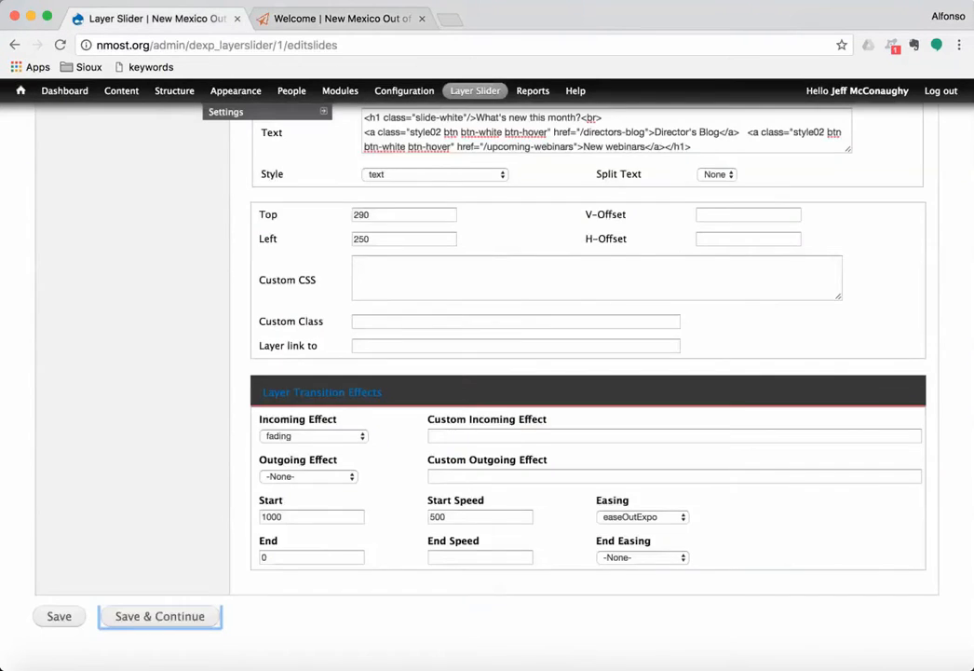
scroll(484, 372, "up", 5)
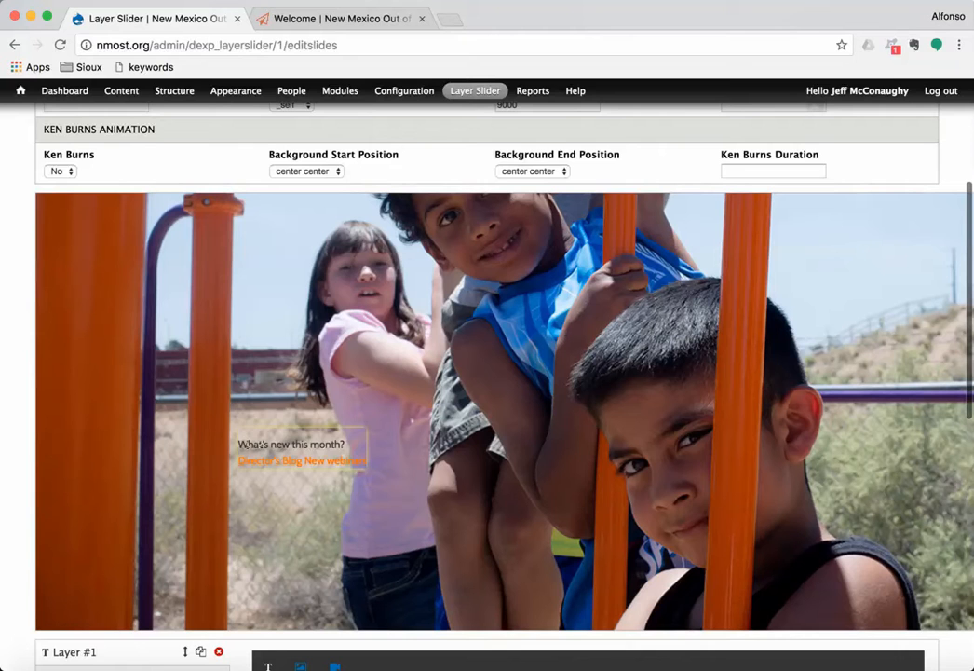
scroll(485, 373, "down", 6)
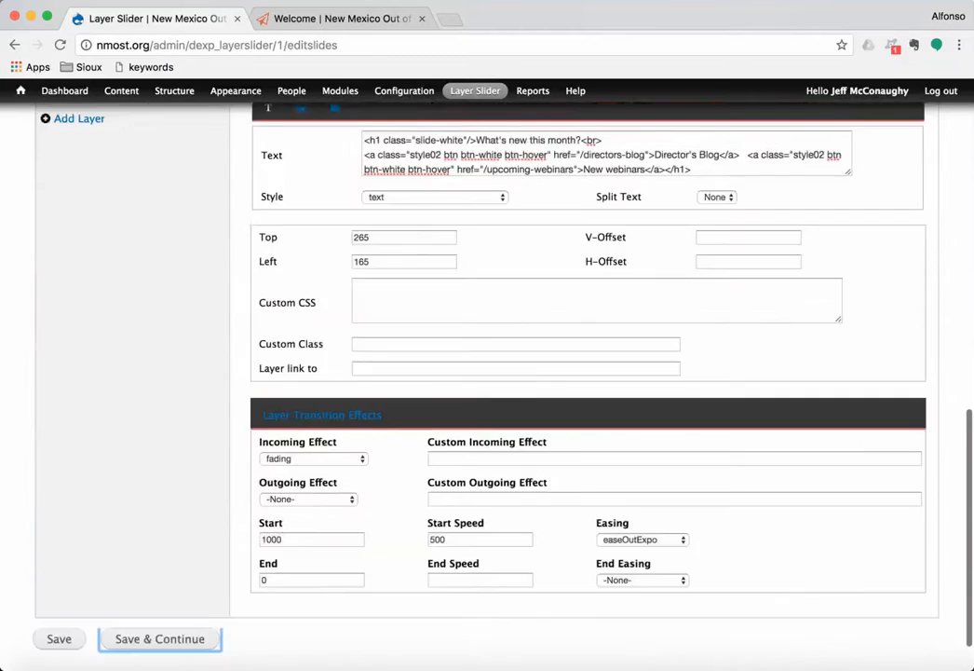
scroll(485, 373, "down", 1)
left_click(160, 615)
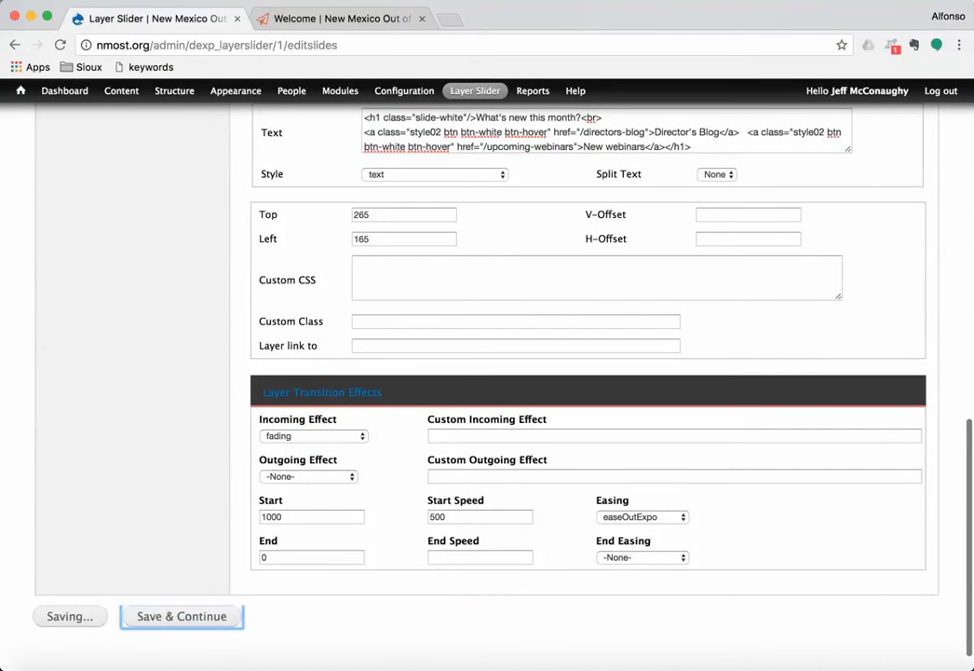
left_click(335, 19)
left_click(61, 45)
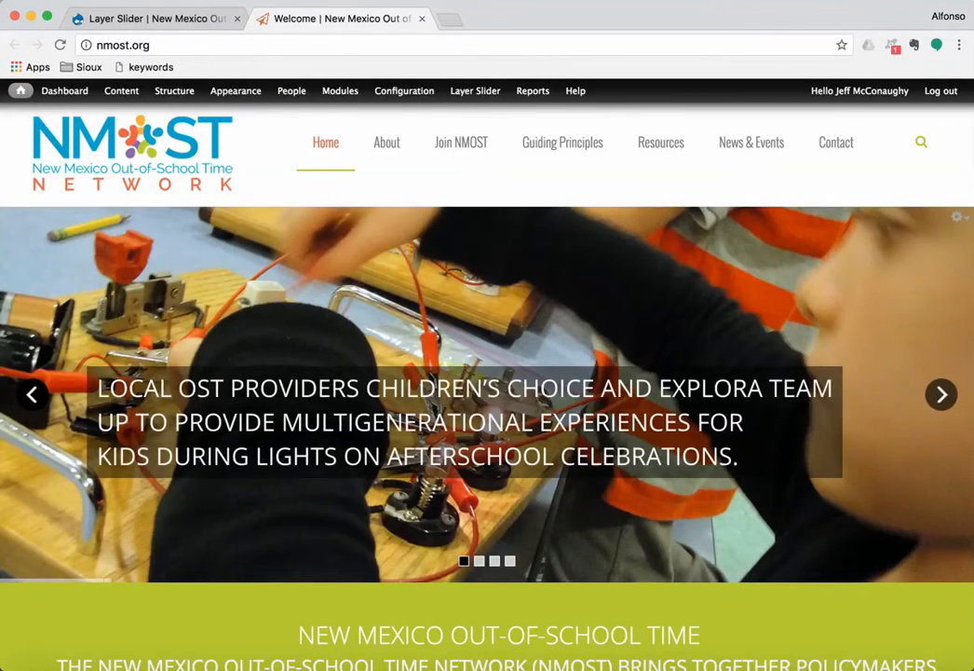
Step: Test the new slide's Director's Blog and New webinars links, going back to the homepage after each
left_click(33, 395)
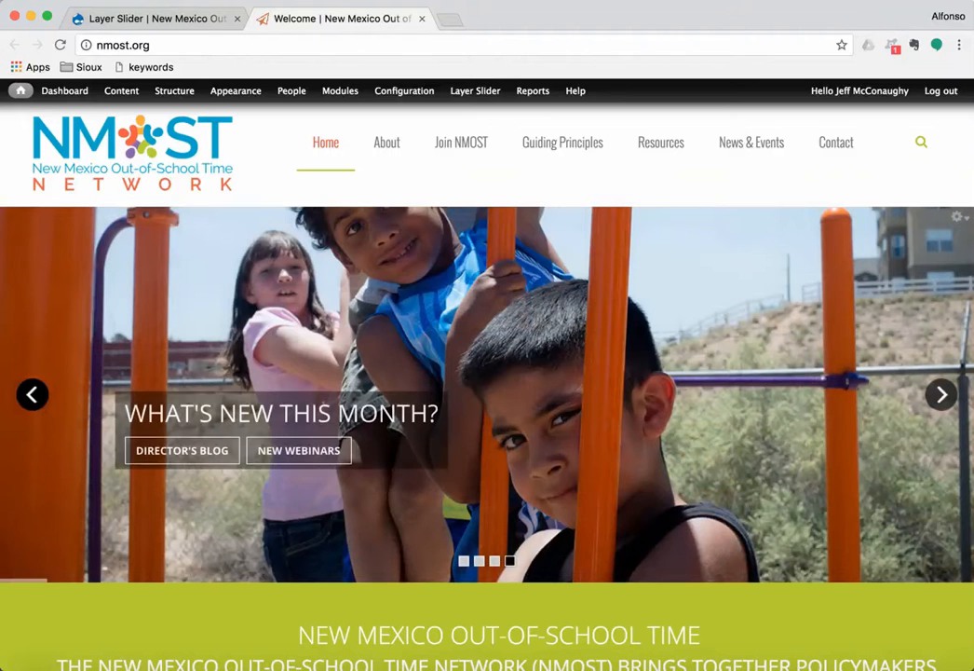
left_click(182, 450)
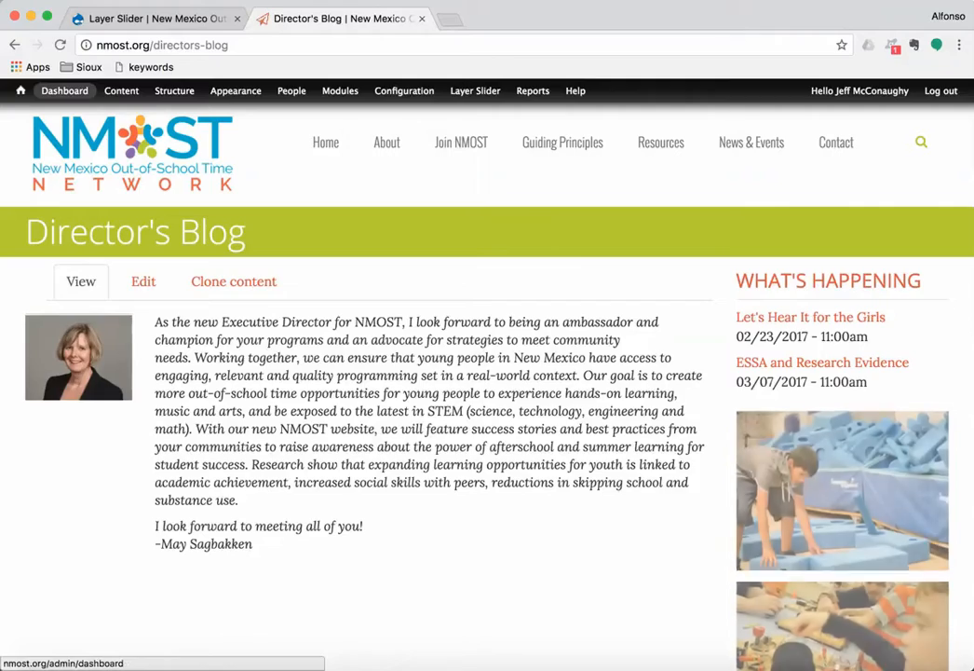
left_click(20, 90)
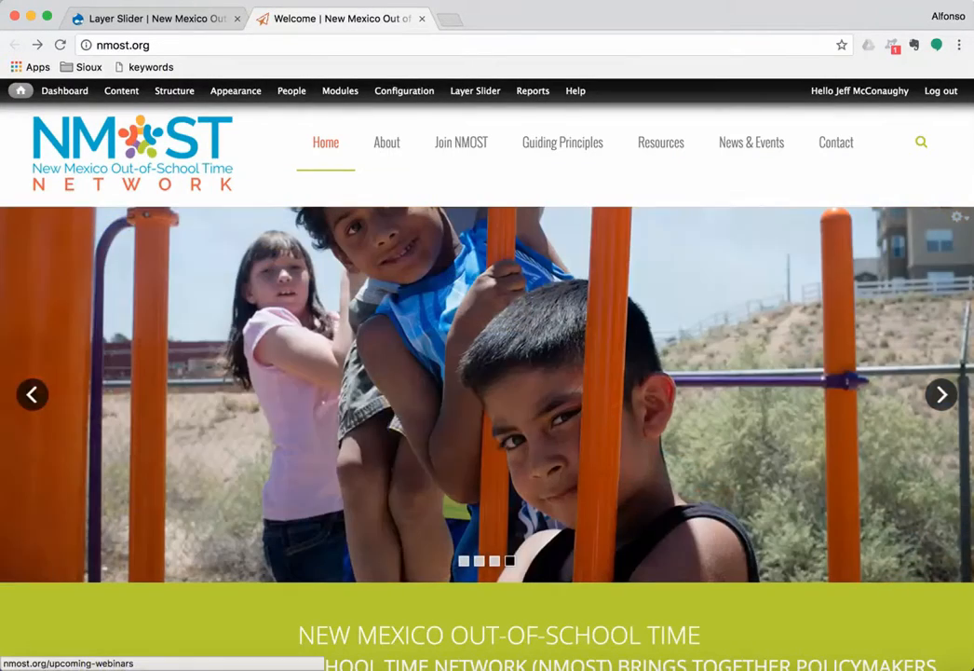
left_click(298, 450)
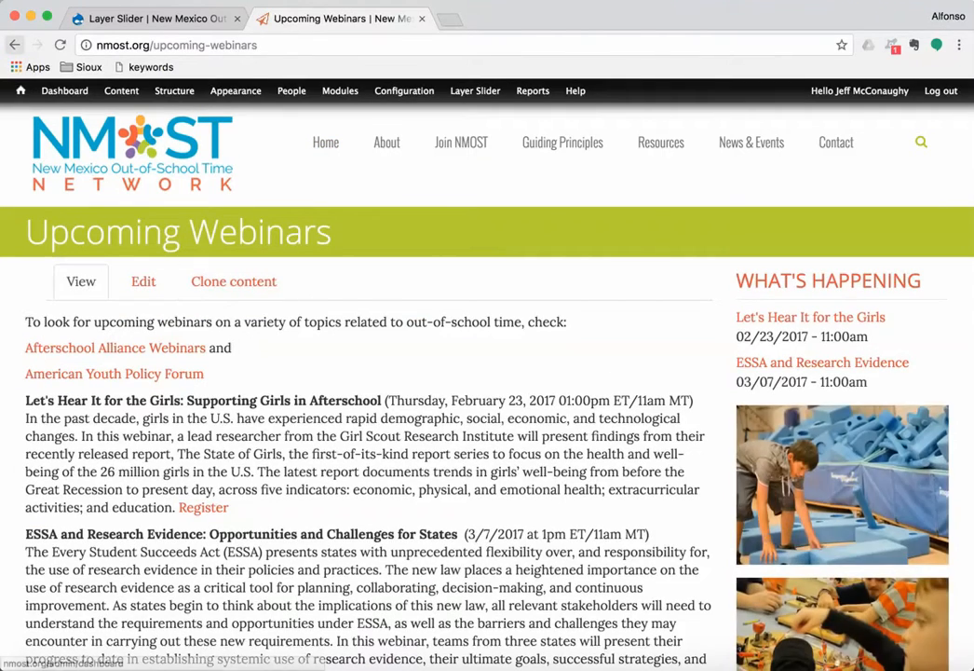
left_click(14, 45)
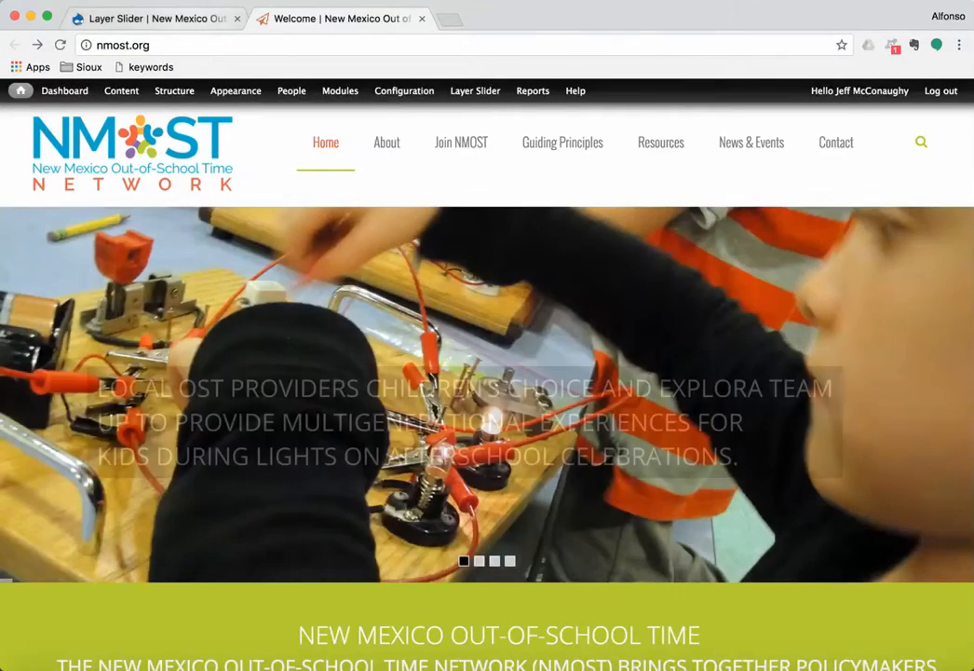
Step: Drag Slide #5 to the front of the slide order and save the new order
left_click(158, 19)
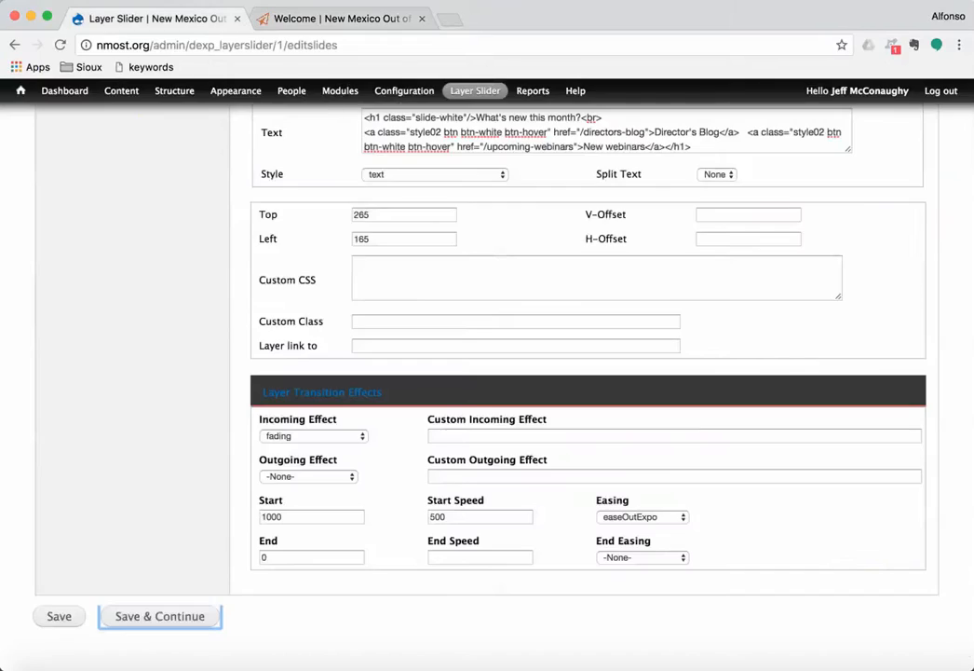
scroll(486, 372, "up", 10)
scroll(486, 373, "up", 2)
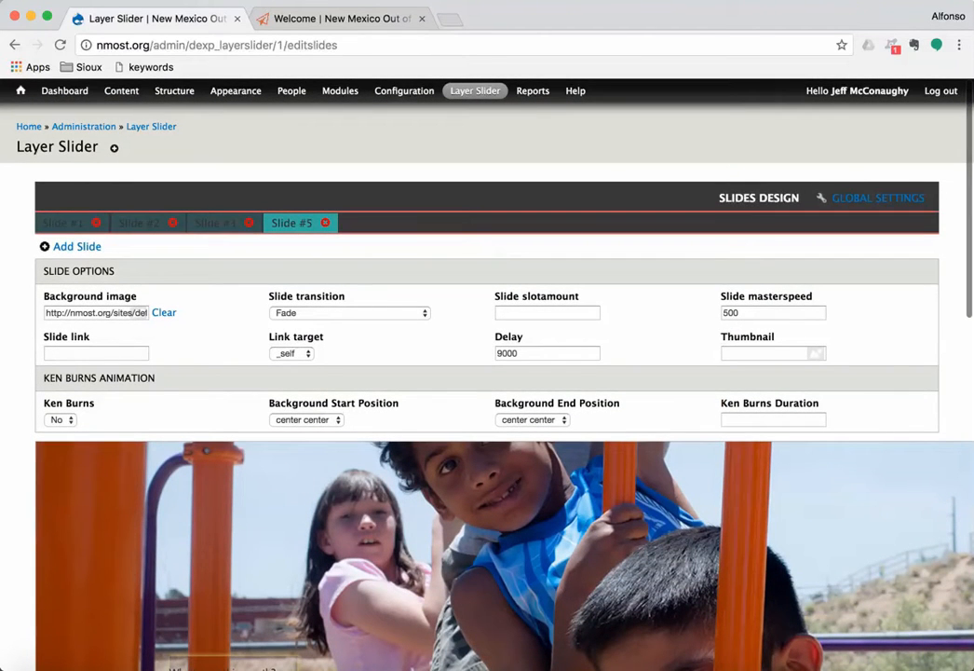
left_click_drag(292, 223, 70, 223)
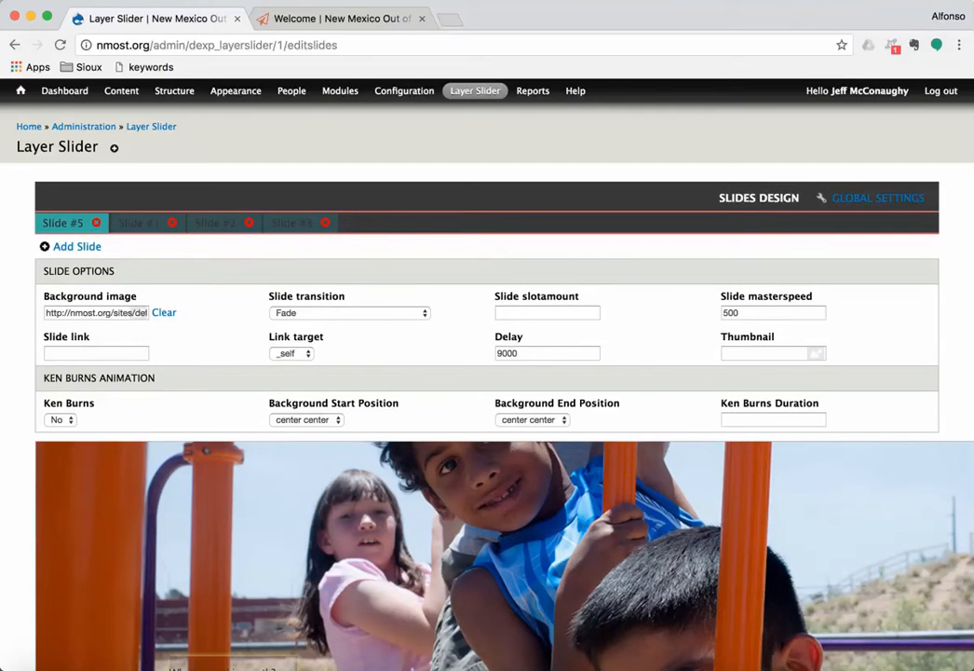
scroll(486, 373, "down", 10)
left_click(182, 616)
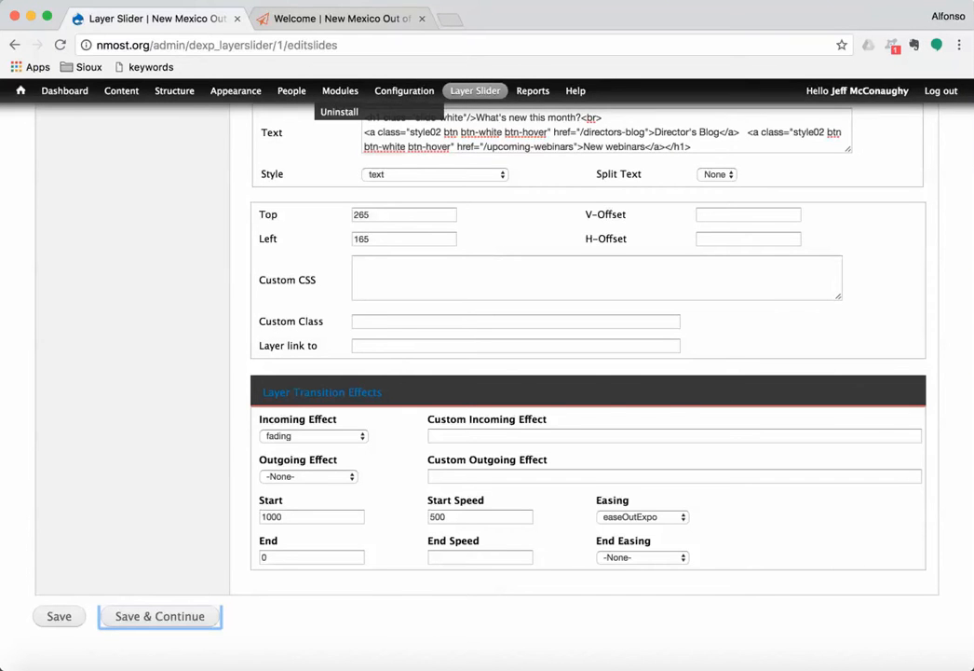
left_click(341, 19)
Step: Reload the homepage, log out, and reload it again as an anonymous visitor
mouse_move(475, 92)
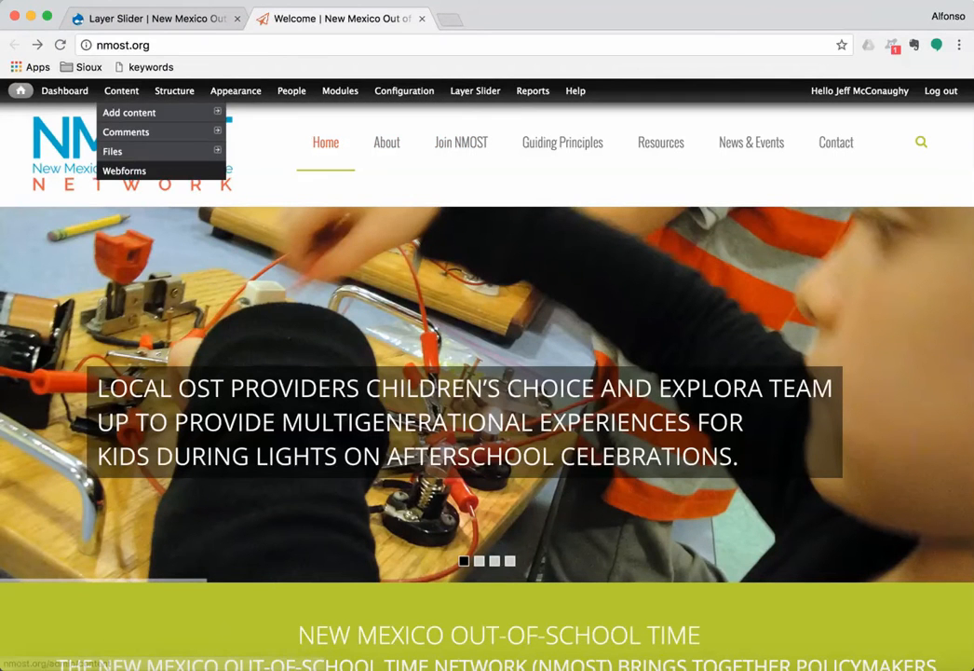
left_click(60, 45)
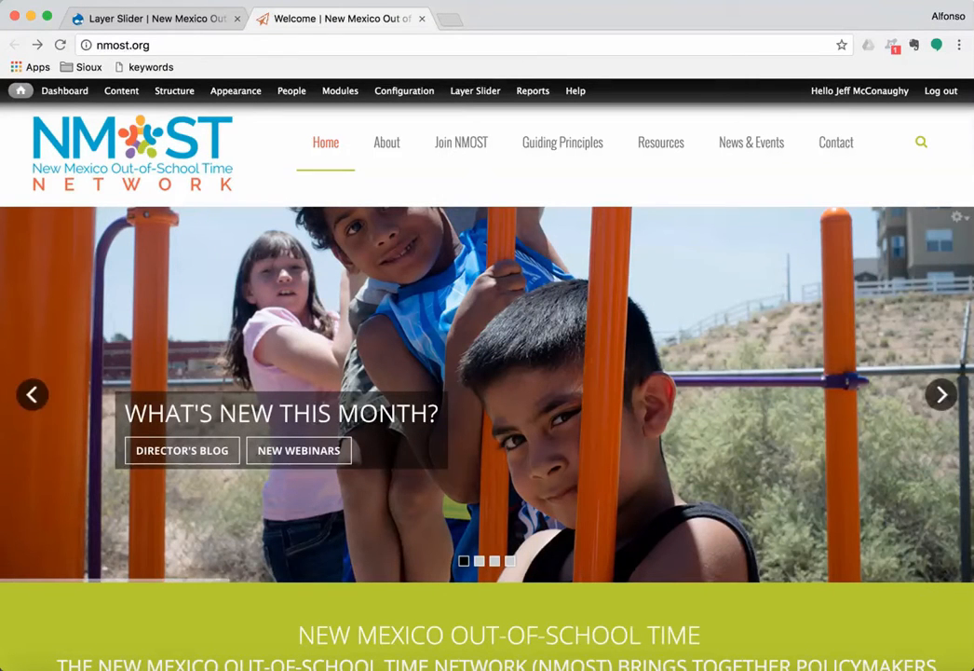
left_click(941, 90)
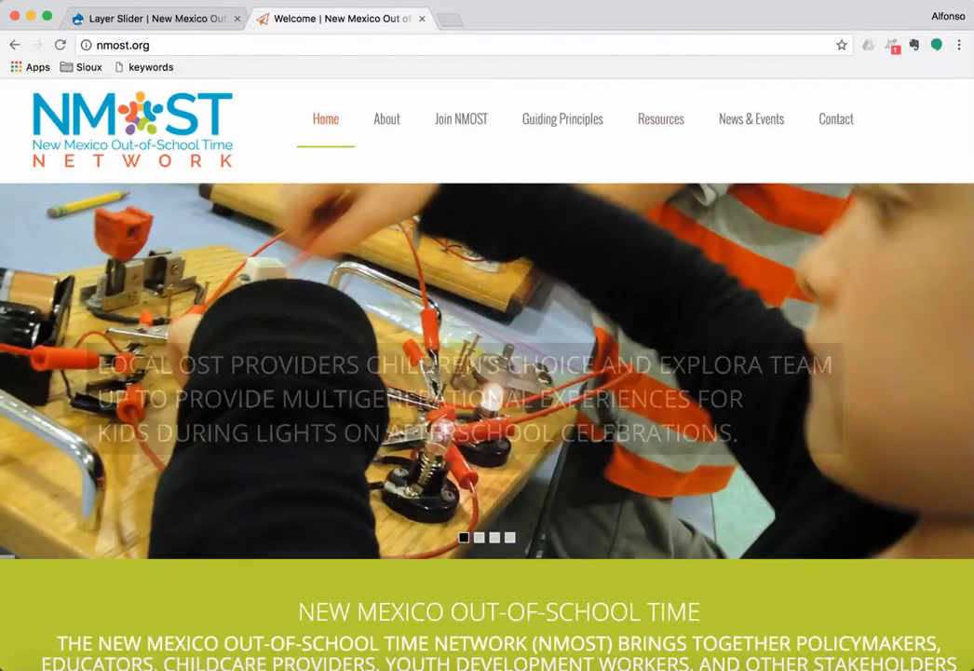
left_click(59, 45)
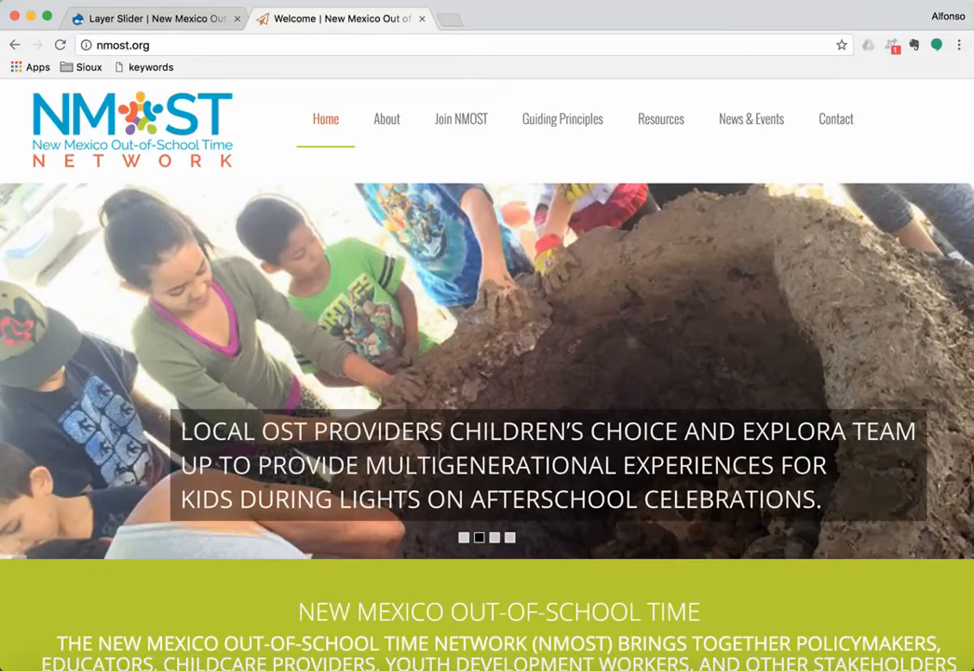
Step: Open nmost.org/user and fill in the saved admin username and the account password
key("super+l")
key("Right")
type("/us")
key("Return")
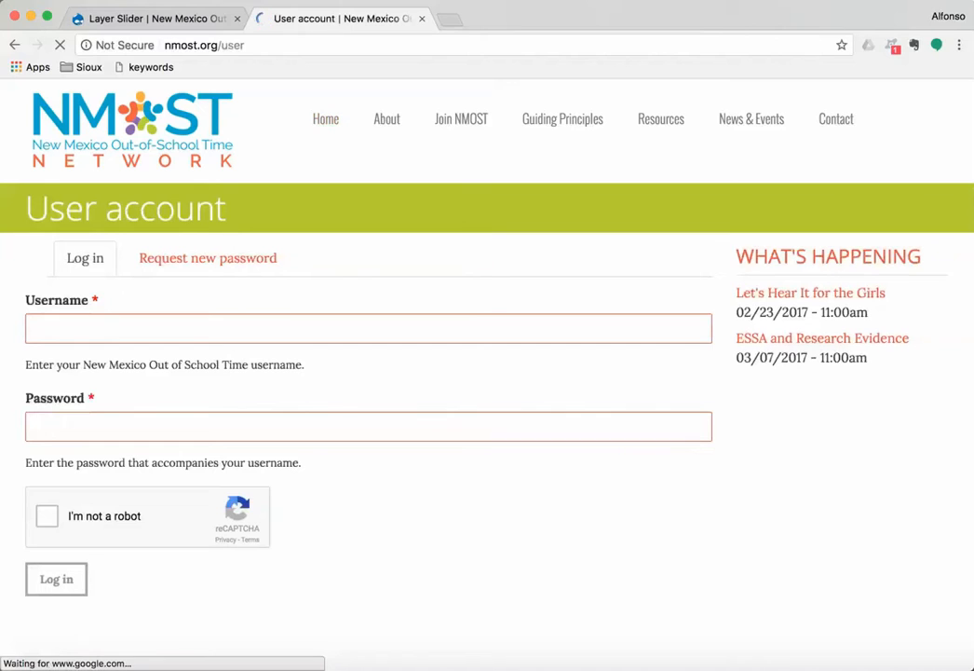
key("Down")
key("Down")
key("Down")
key("Down")
key("Return")
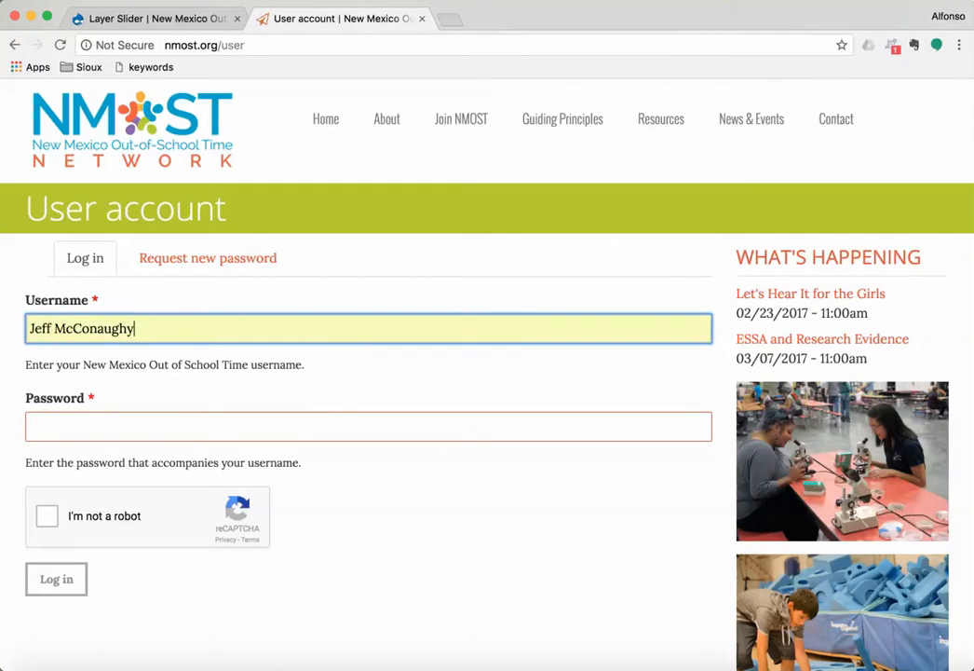
key("super+Tab")
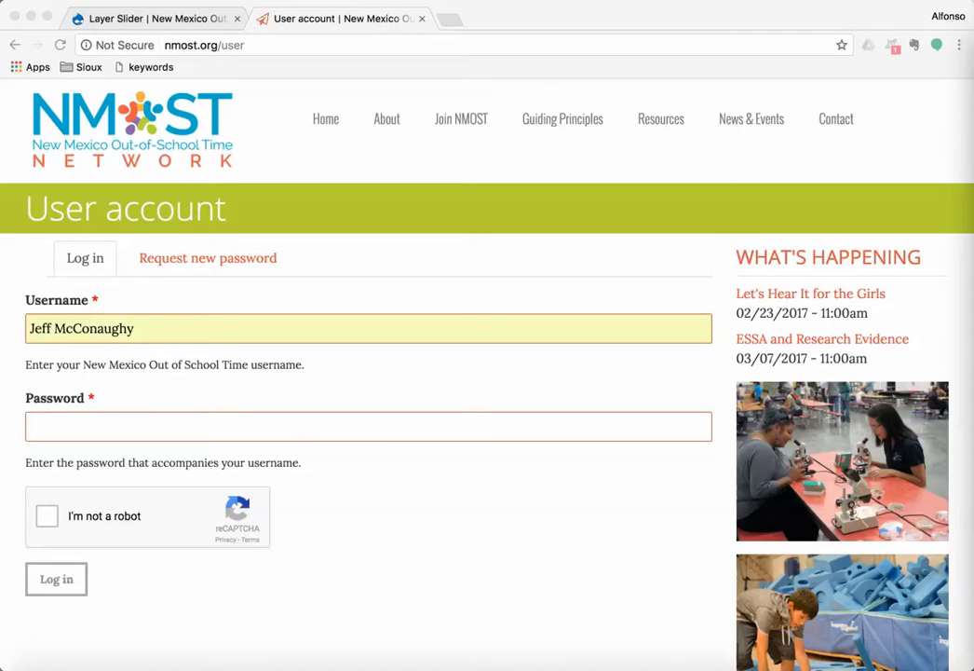
key("super+Tab")
key("Tab")
type("•••••••")
Step: Solve the reCAPTCHA by selecting the street sign squares, then log in
left_click(47, 516)
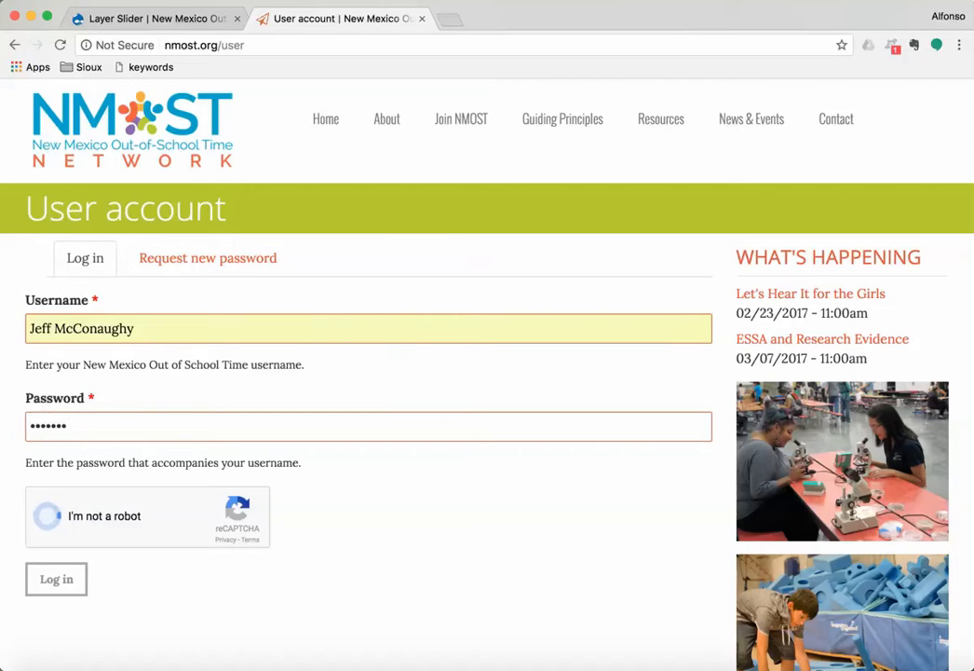
left_click(190, 335)
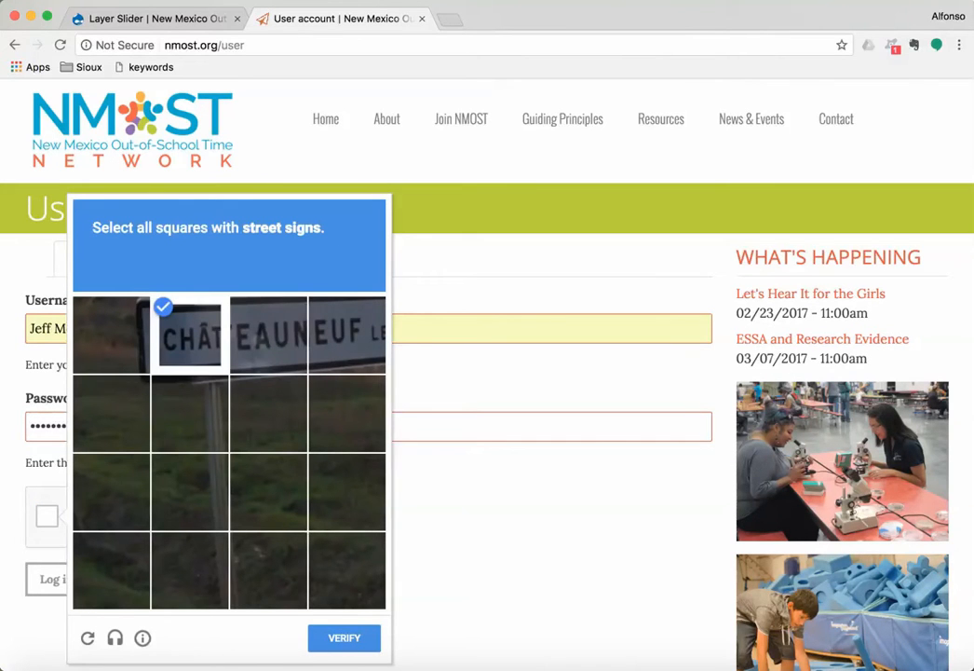
left_click(268, 336)
left_click(347, 336)
left_click(343, 638)
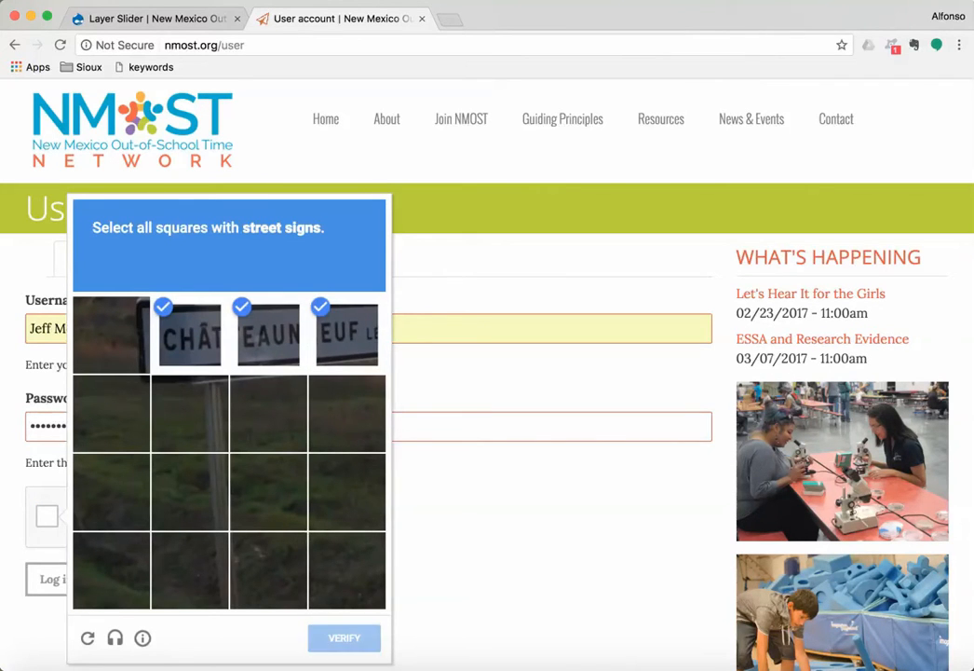
left_click(57, 580)
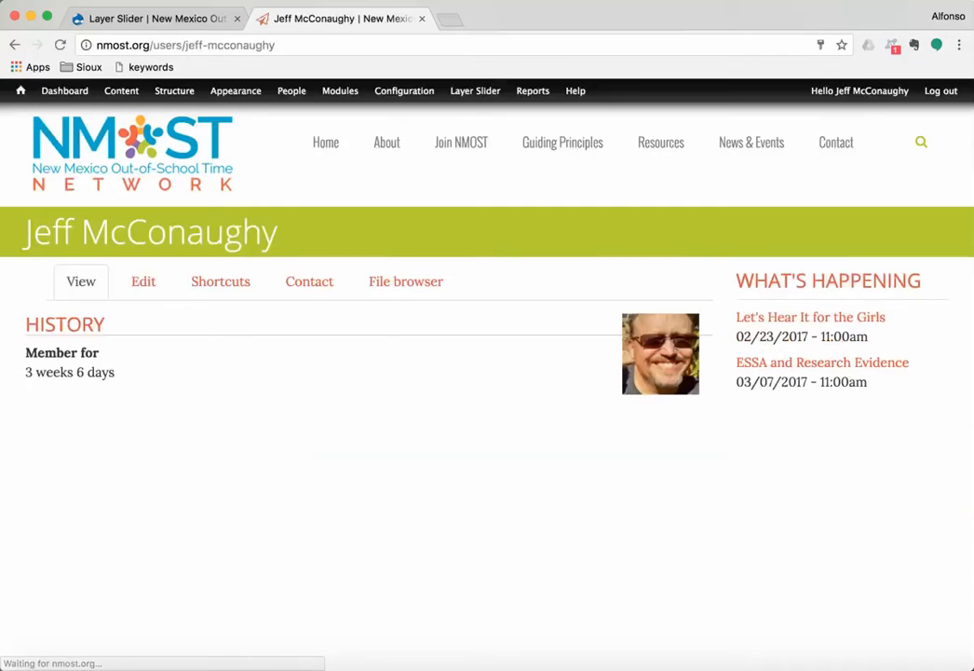
Step: Flush all caches from the admin home menu, then log out to view the public homepage
mouse_move(174, 92)
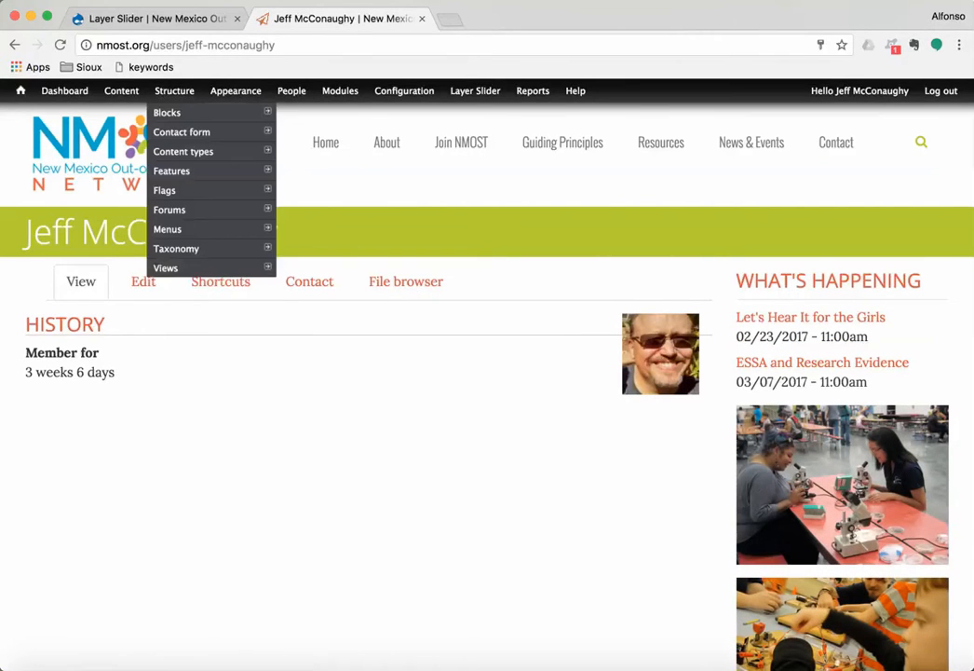
mouse_move(20, 90)
left_click(49, 131)
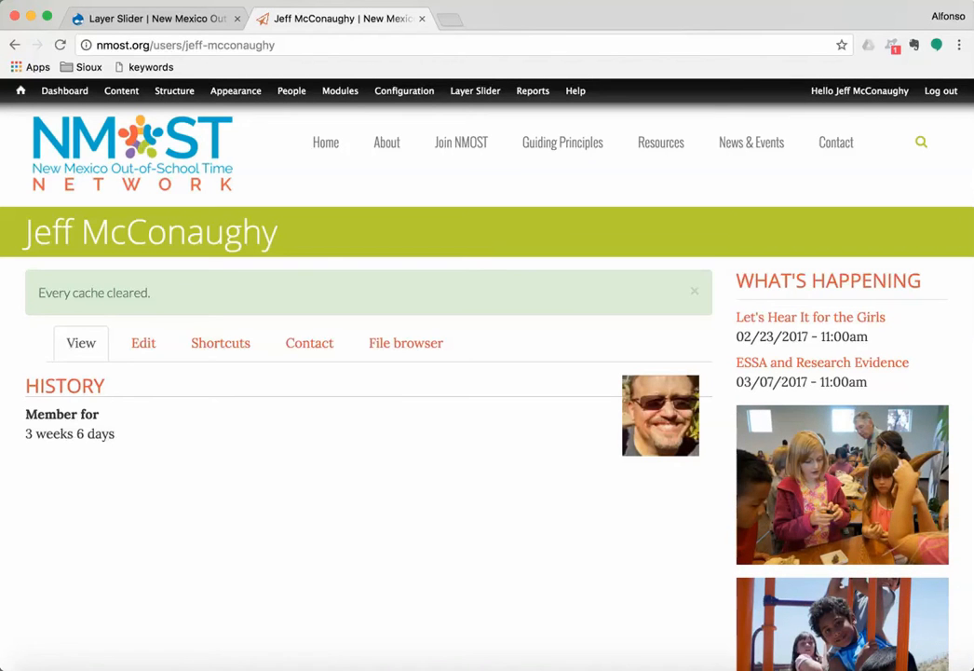
left_click(941, 92)
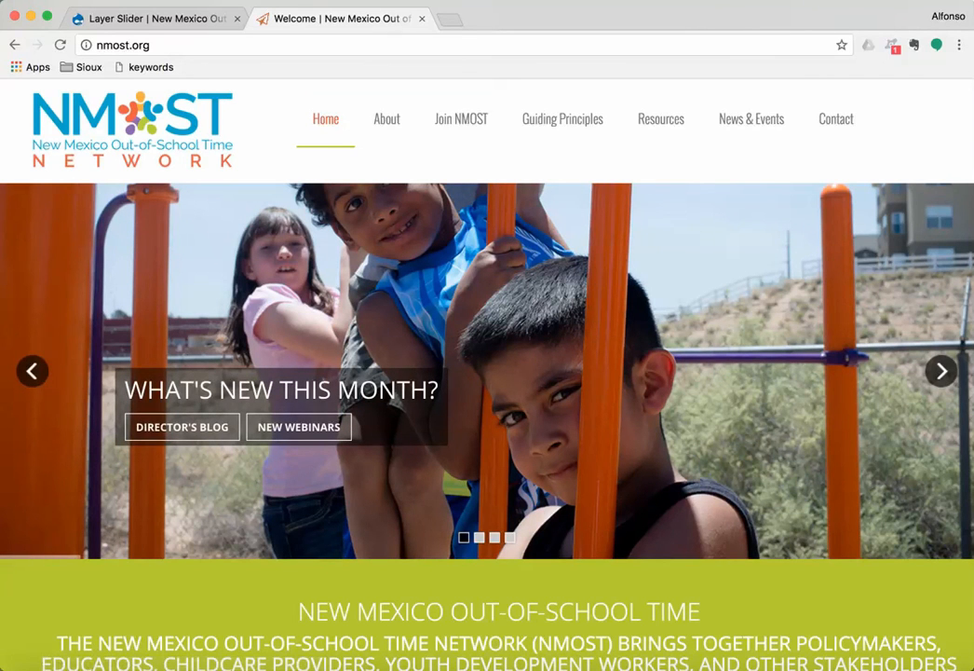
left_click(541, 1)
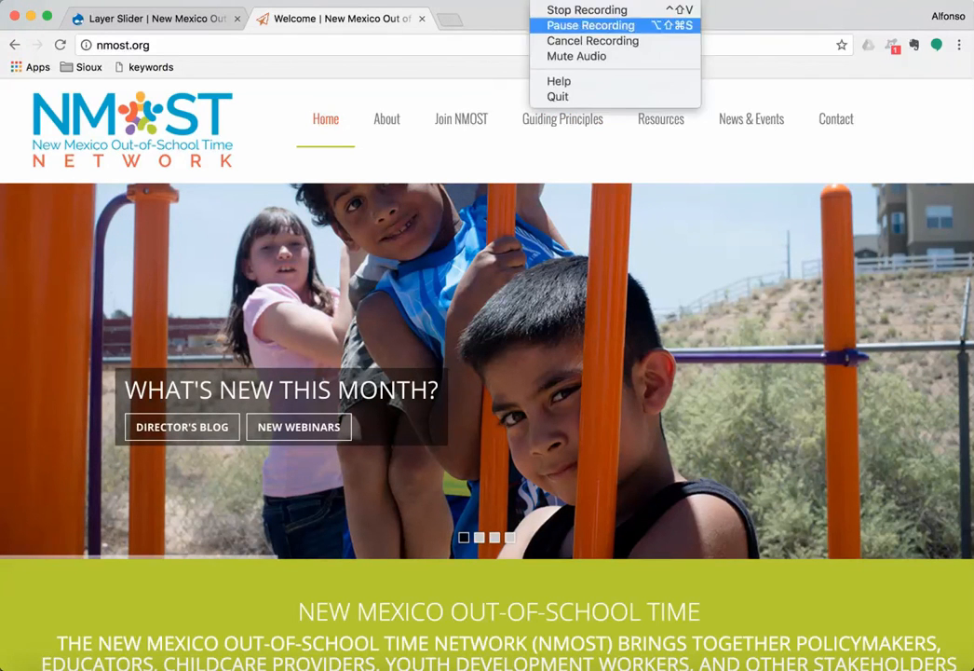